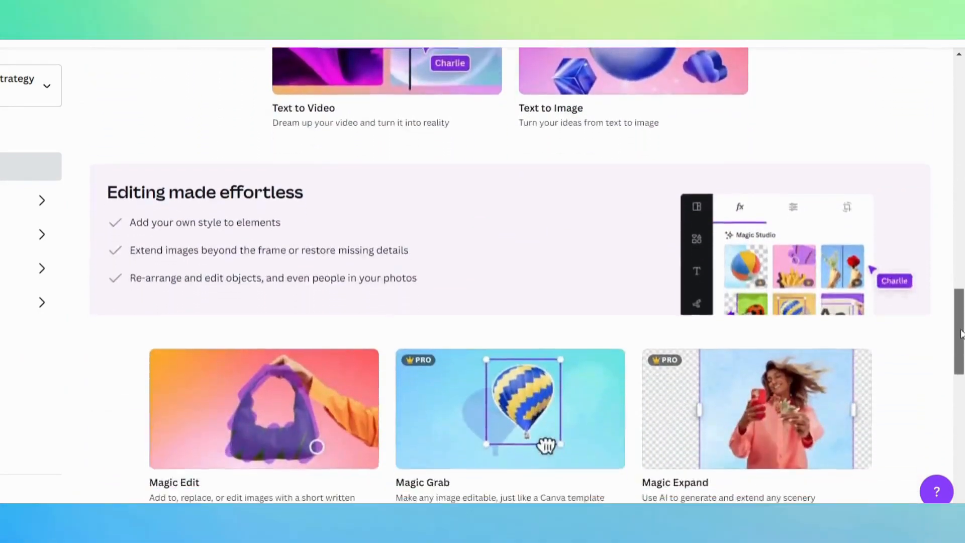
pyautogui.moveTo(962, 334); pyautogui.dragTo(963, 196)
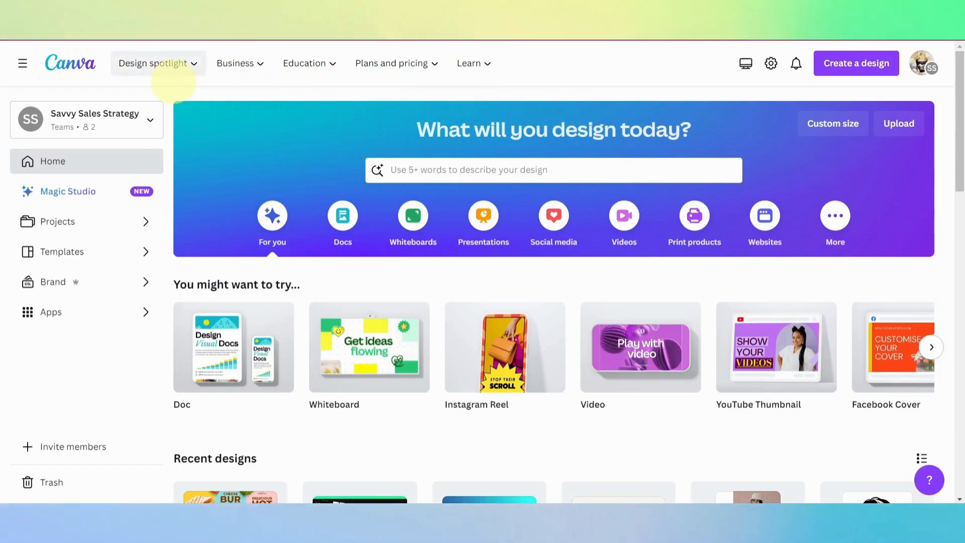
pyautogui.click(163, 63)
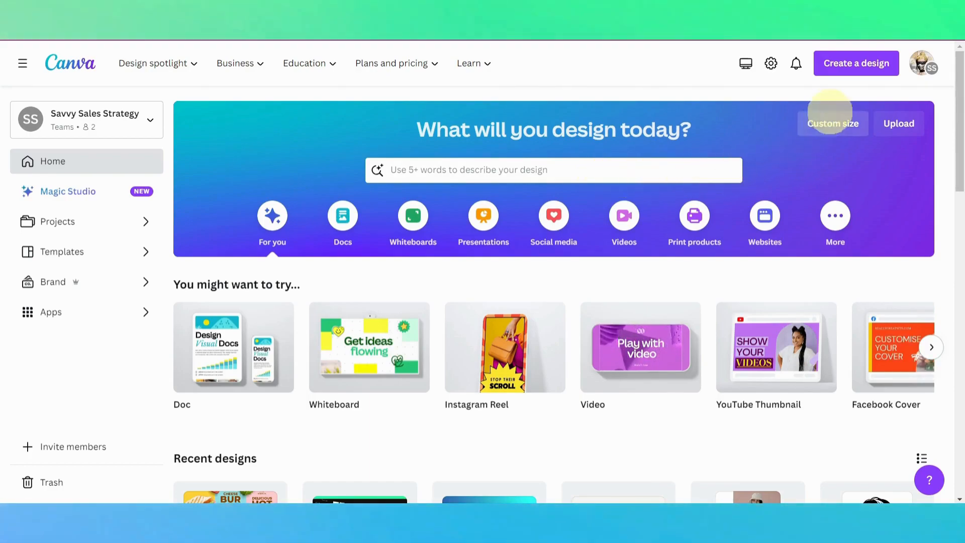
# - Search the new-design formats for "brochure" and close the list without choosing one
pyautogui.click(852, 66)
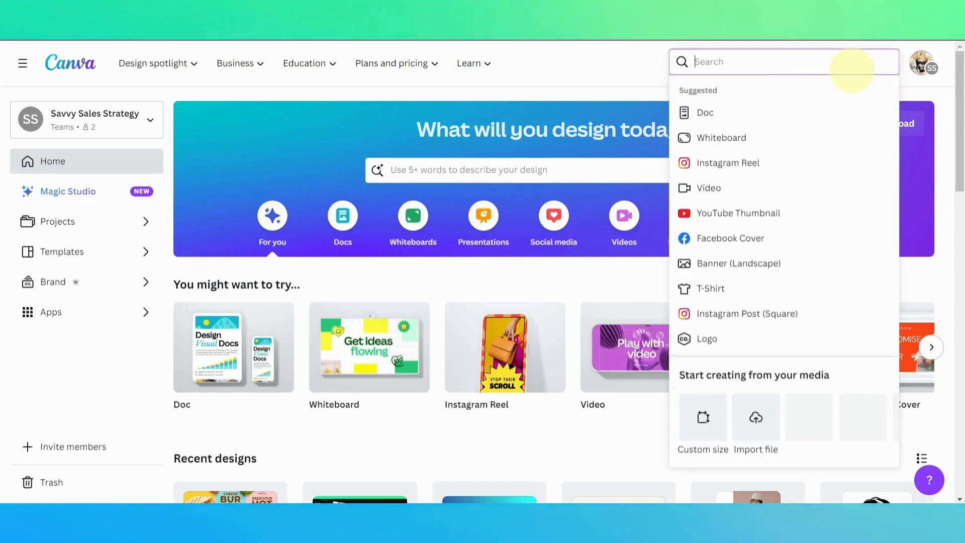
pyautogui.write('brochure')
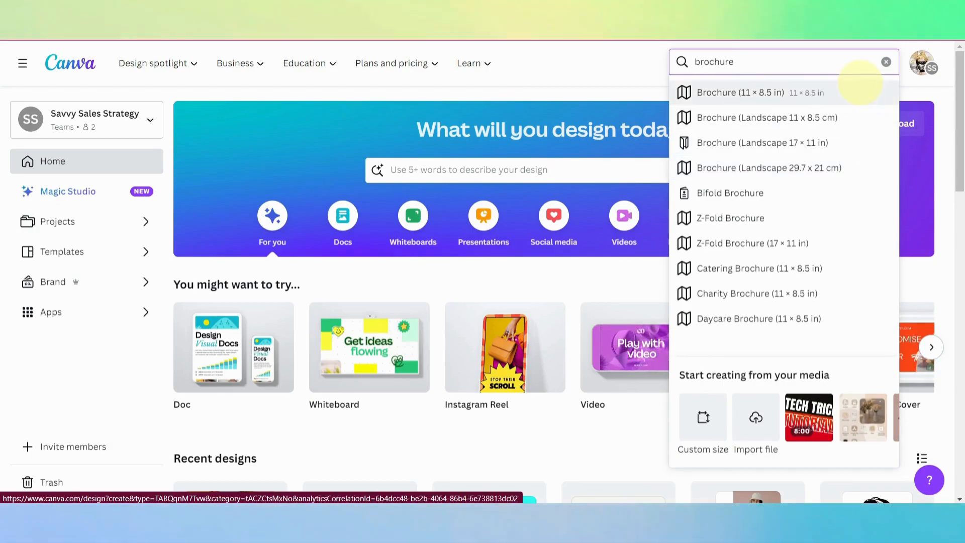
pyautogui.click(425, 121)
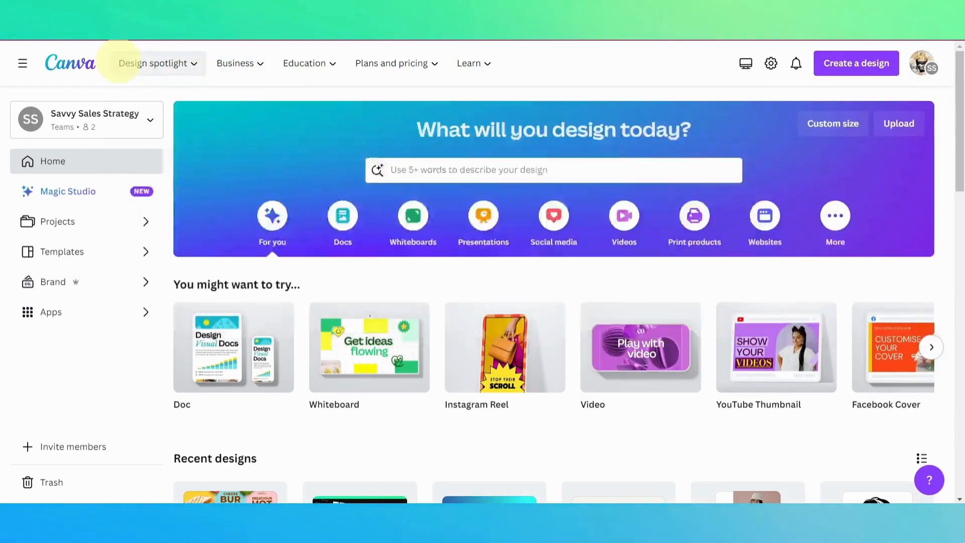
# - Open the Brochures marketing page and go to its ready-made design templates
pyautogui.moveTo(124, 64)
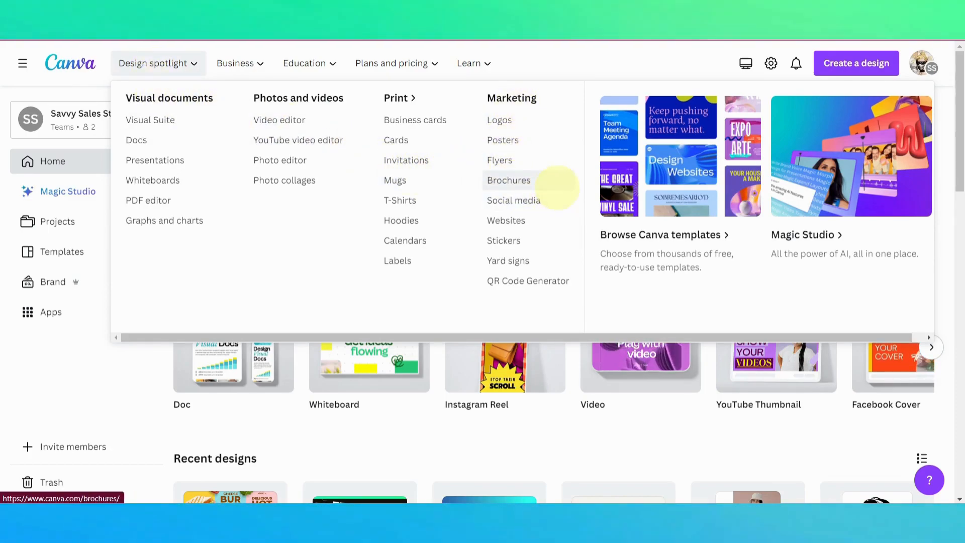
pyautogui.click(549, 181)
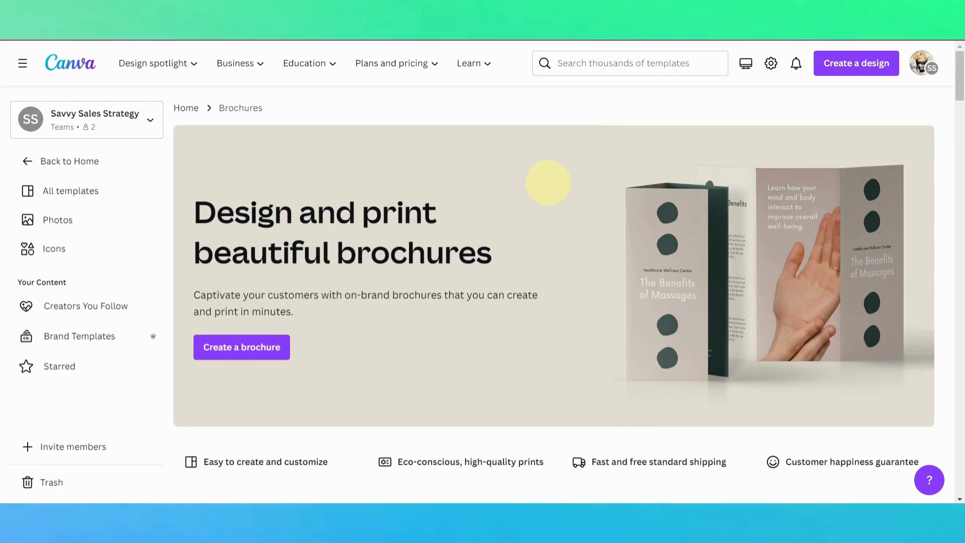
pyautogui.scroll(-20, 548, 182)
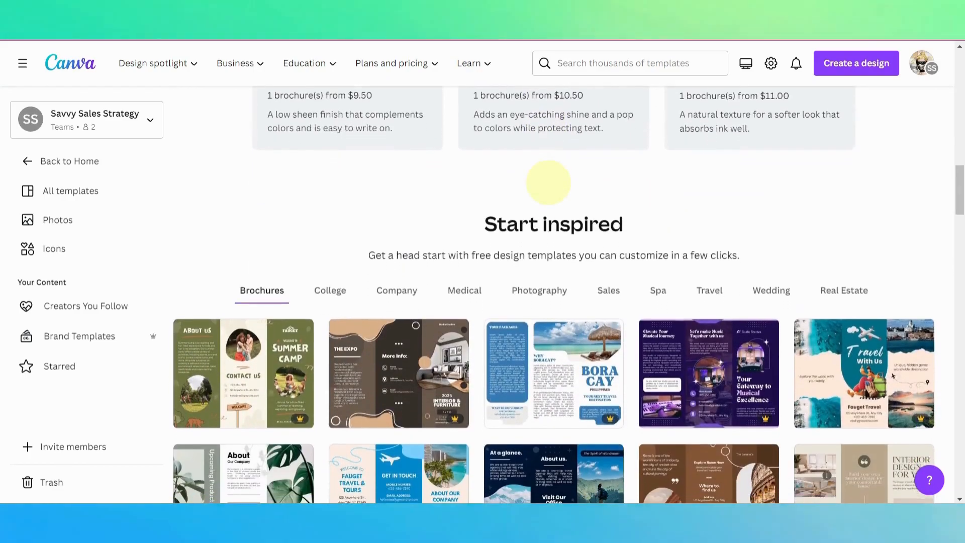
pyautogui.scroll(-3, 548, 182)
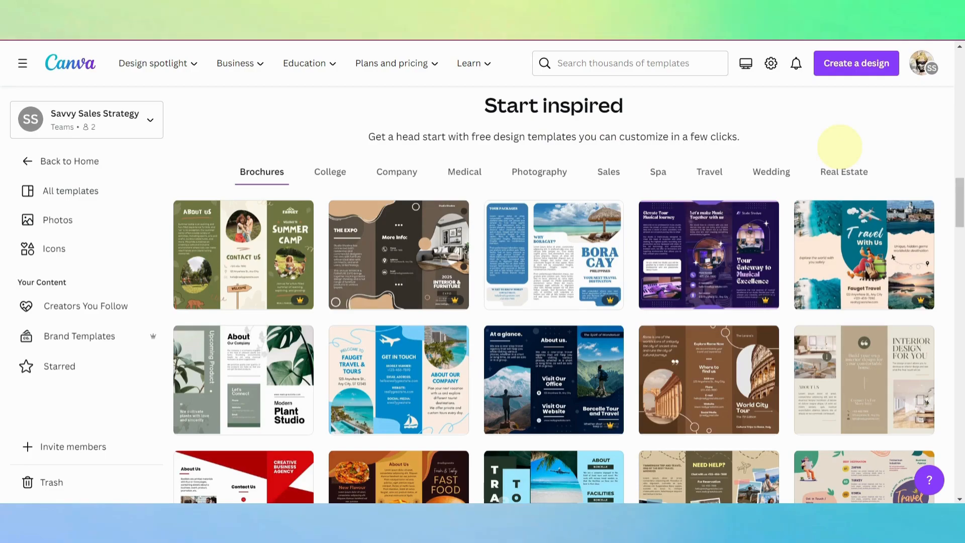
# - Look over the featured brochure designs and open the full collection of brochure templates
pyautogui.scroll(-1, 839, 146)
pyautogui.scroll(-2, 839, 146)
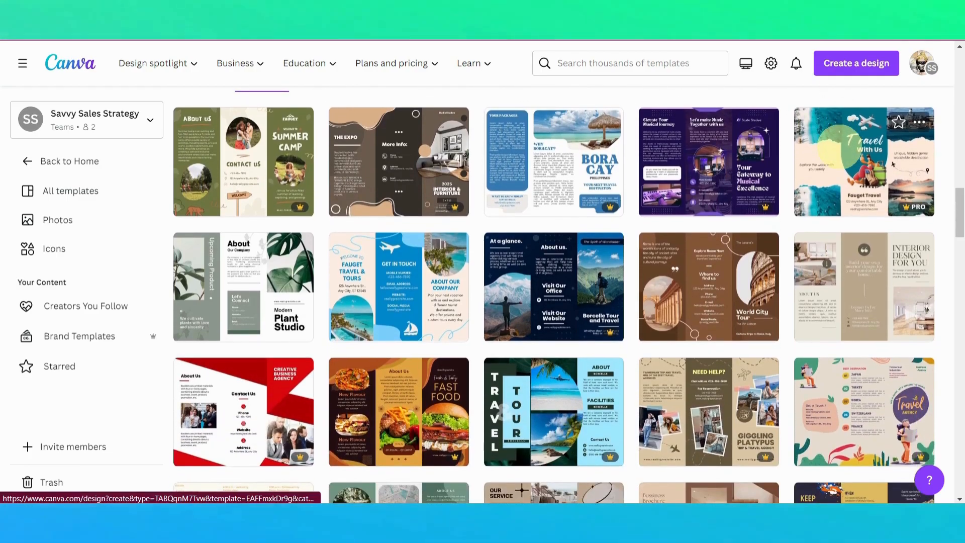
pyautogui.scroll(2, 949, 186)
pyautogui.scroll(-5, 948, 188)
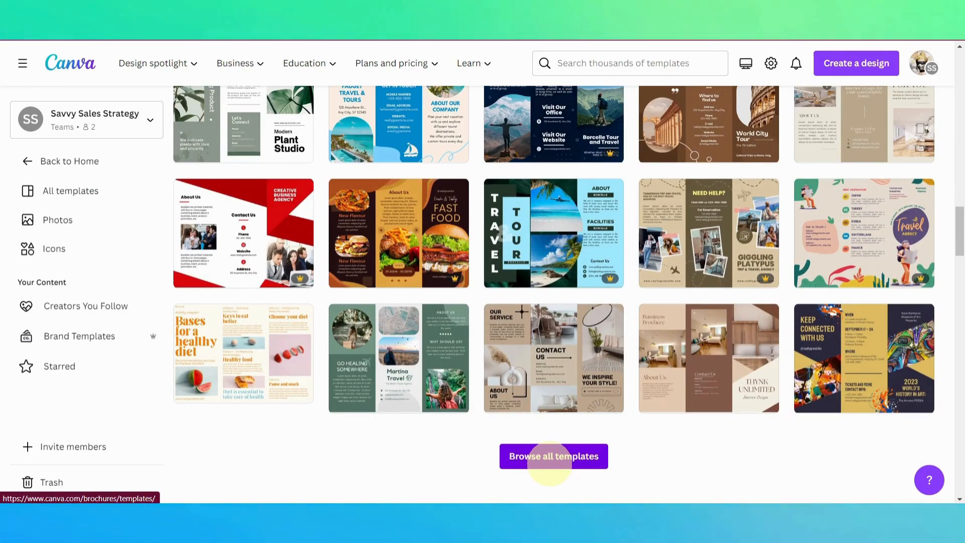
pyautogui.click(553, 457)
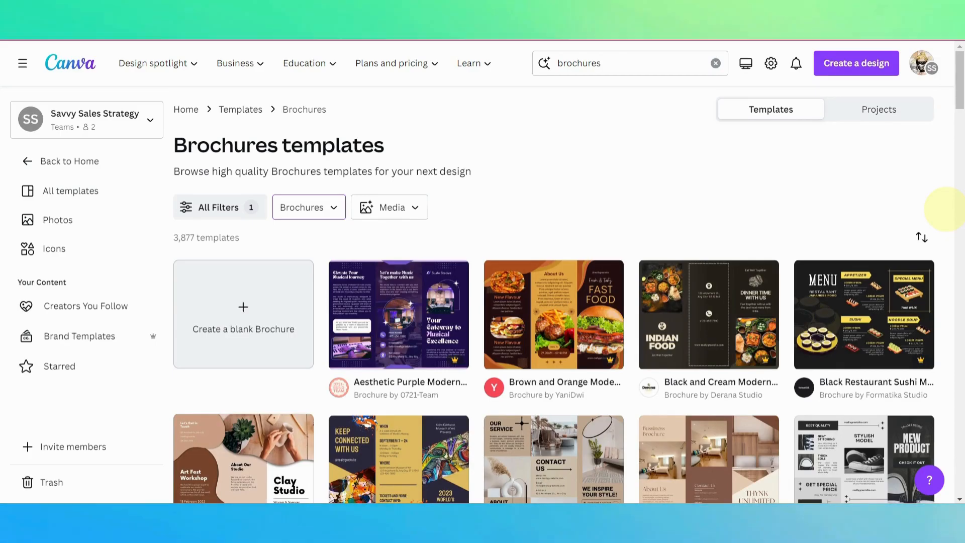
# - Browse the brochure templates and open the preview of the White Minimalist Hotel Brochure
pyautogui.scroll(-20, 946, 208)
pyautogui.scroll(-18, 947, 209)
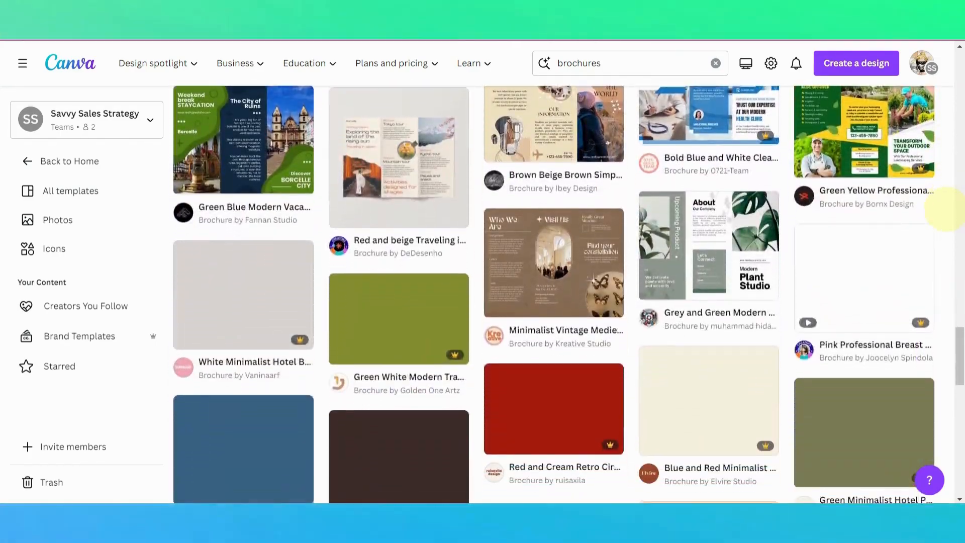
pyautogui.scroll(15, 946, 208)
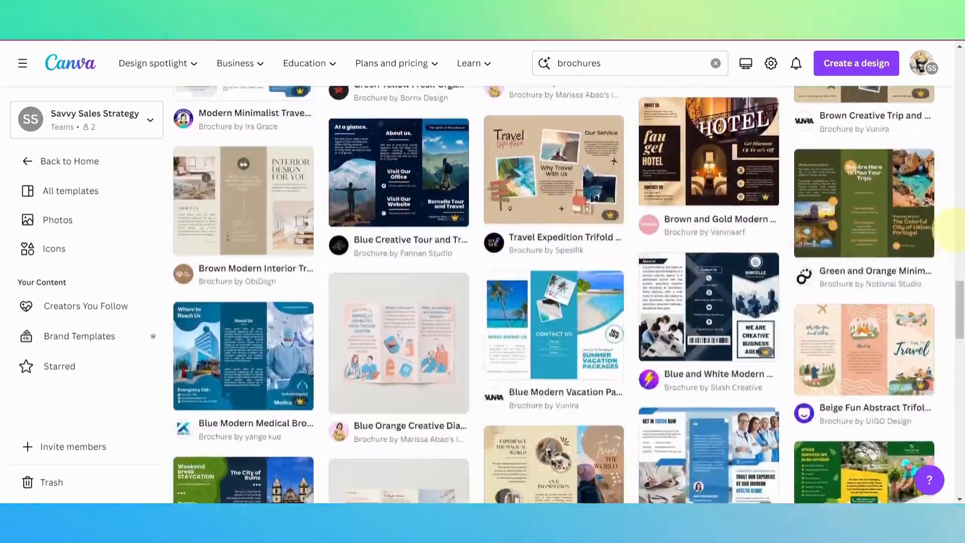
pyautogui.scroll(-15, 950, 230)
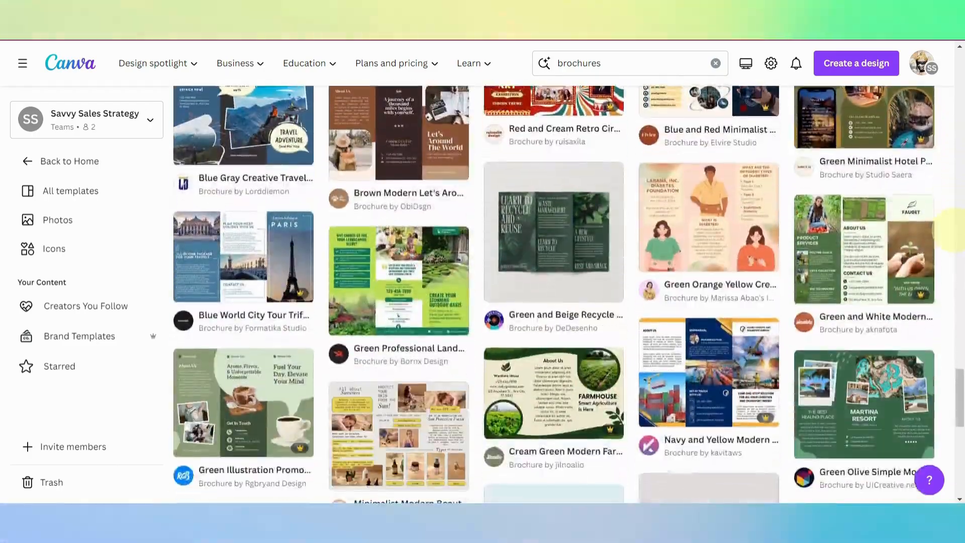
pyautogui.scroll(-15, 950, 231)
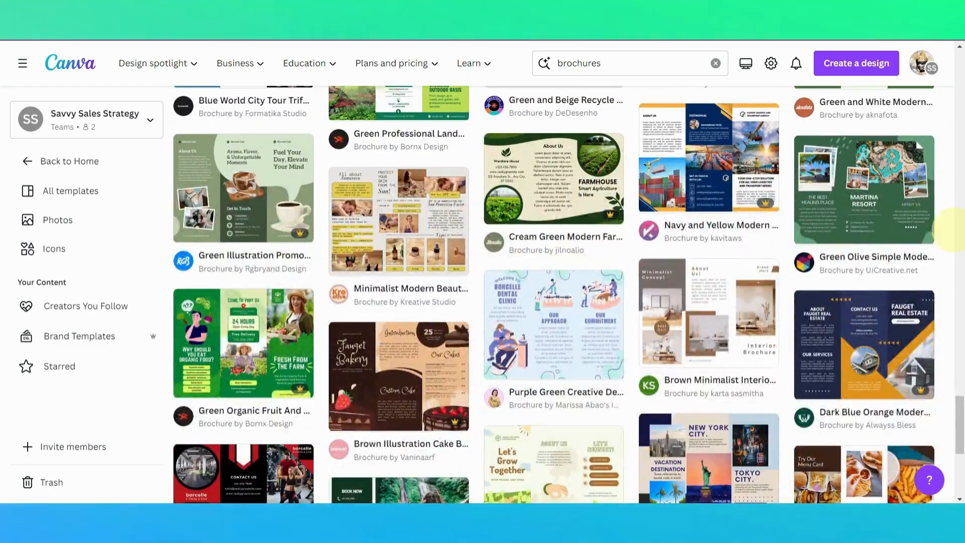
pyautogui.scroll(16, 950, 230)
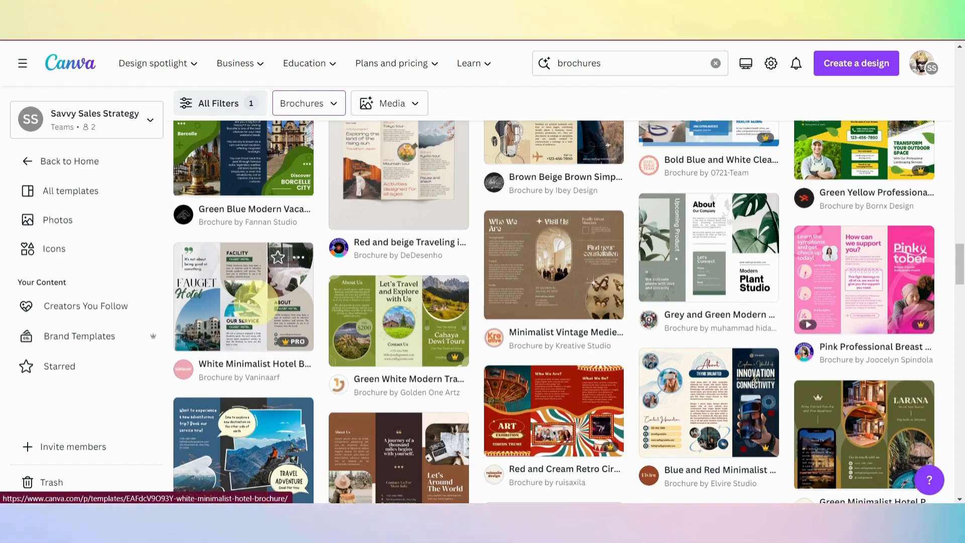
pyautogui.click(254, 301)
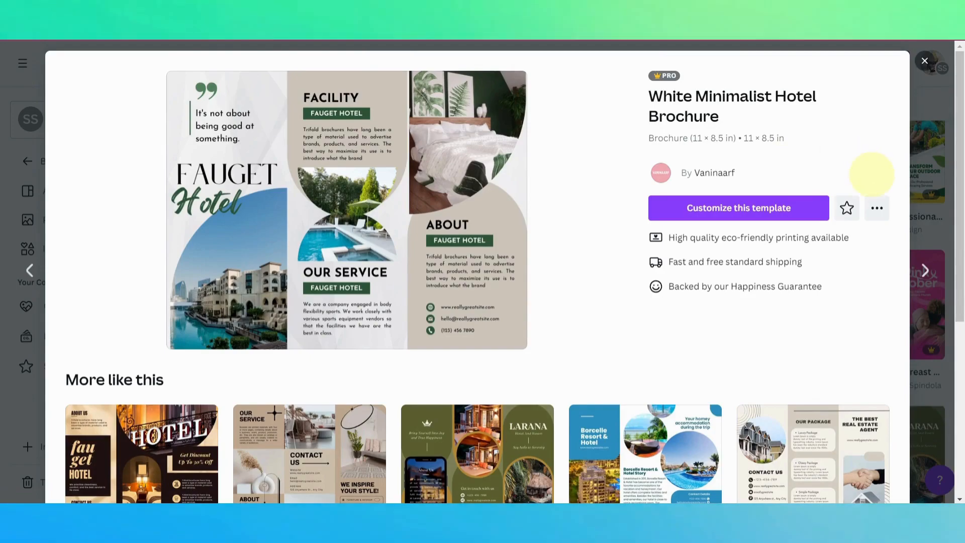
# - Review the similar designs, then open the White Minimalist Hotel Brochure template for customizing
pyautogui.scroll(-1, 866, 173)
pyautogui.scroll(1, 872, 174)
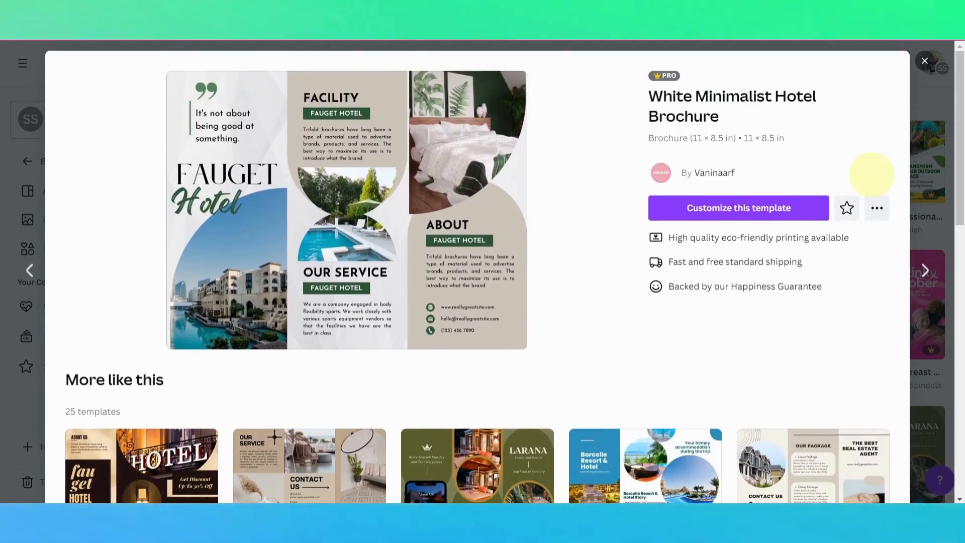
pyautogui.scroll(-1, 873, 173)
pyautogui.scroll(1, 875, 189)
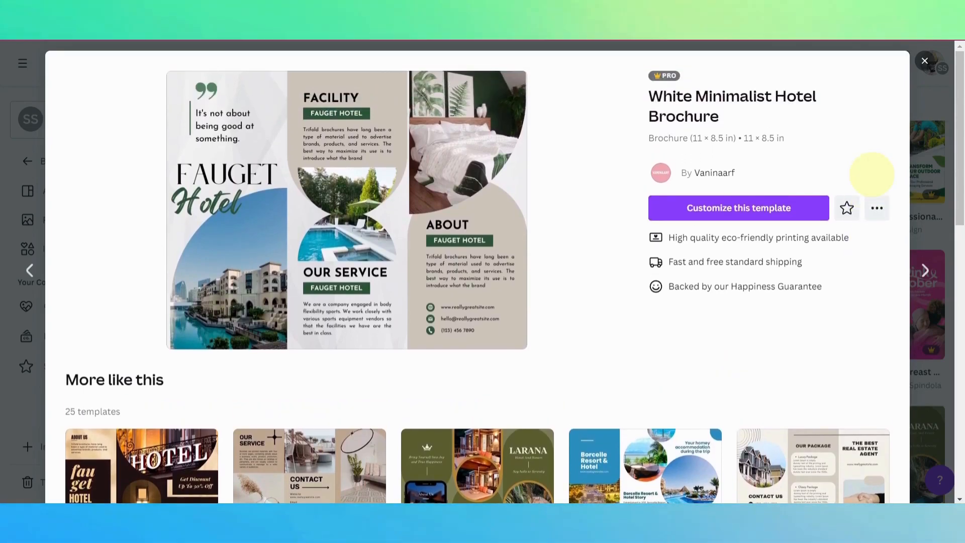
pyautogui.scroll(-6, 873, 173)
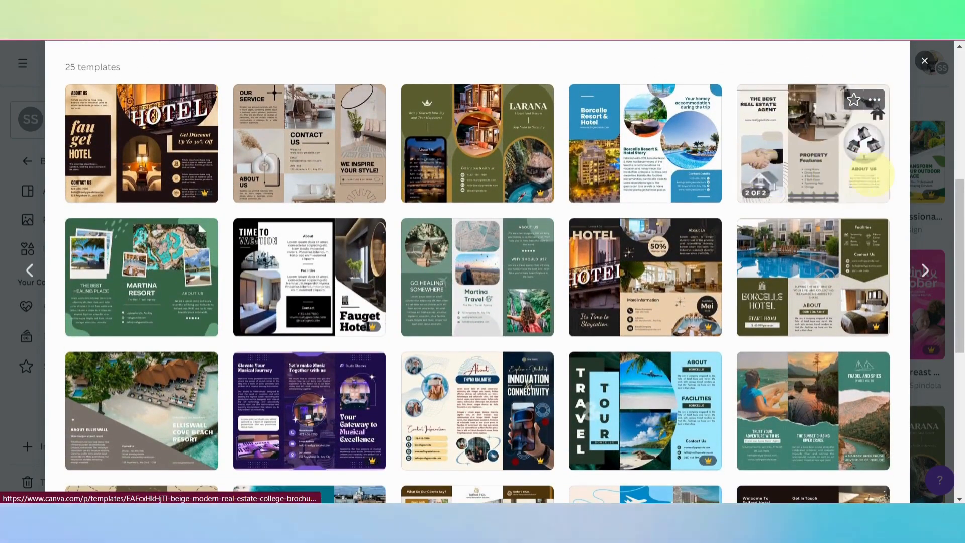
pyautogui.scroll(1, 874, 169)
pyautogui.scroll(-1, 898, 166)
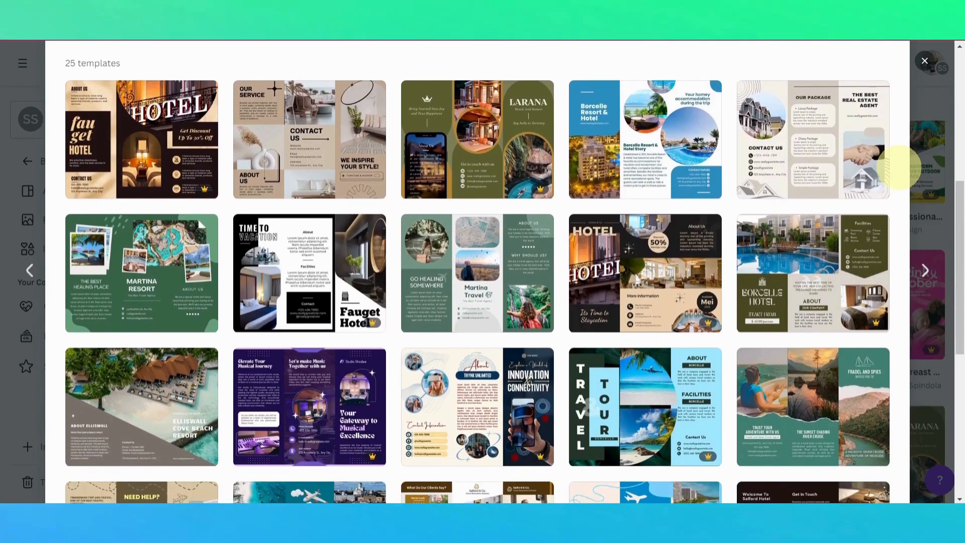
pyautogui.scroll(-1, 899, 166)
pyautogui.scroll(3, 899, 167)
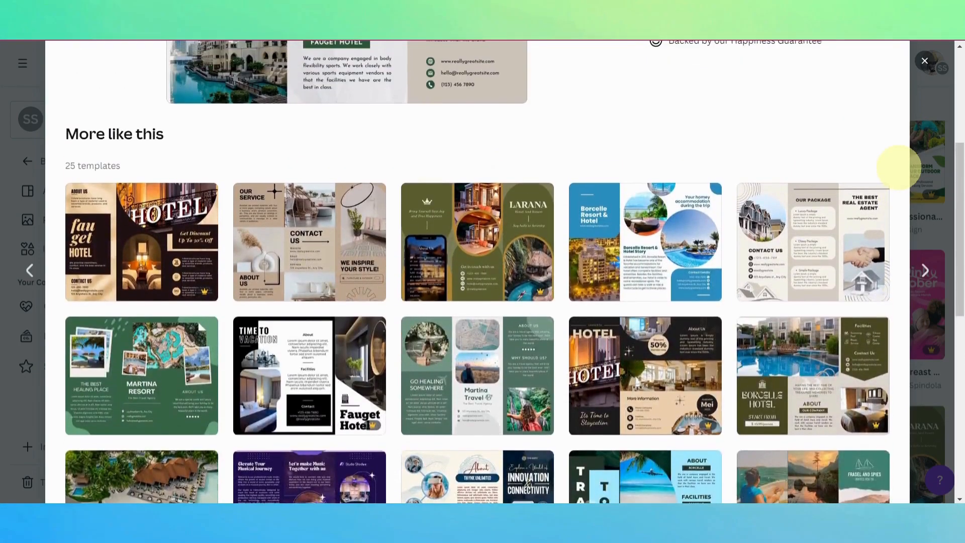
pyautogui.scroll(5, 898, 167)
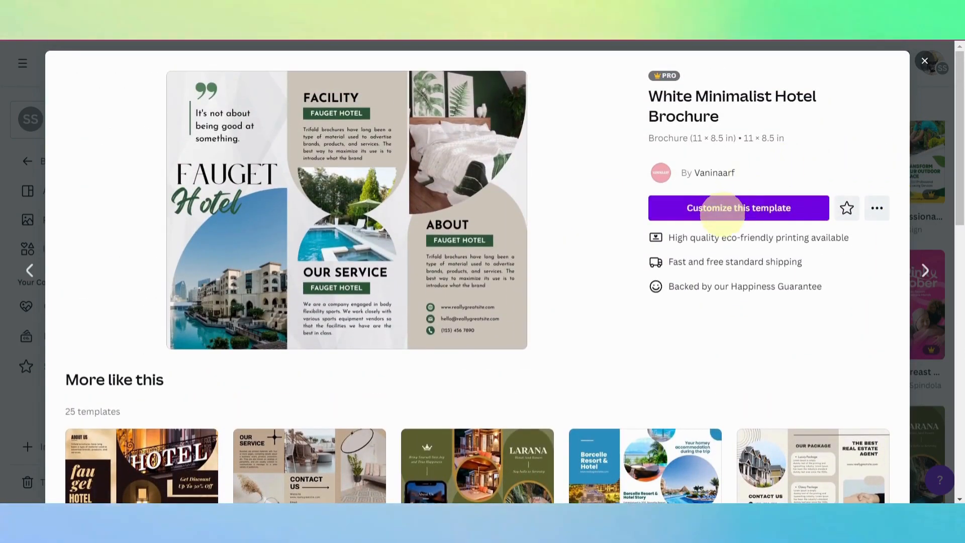
pyautogui.click(723, 211)
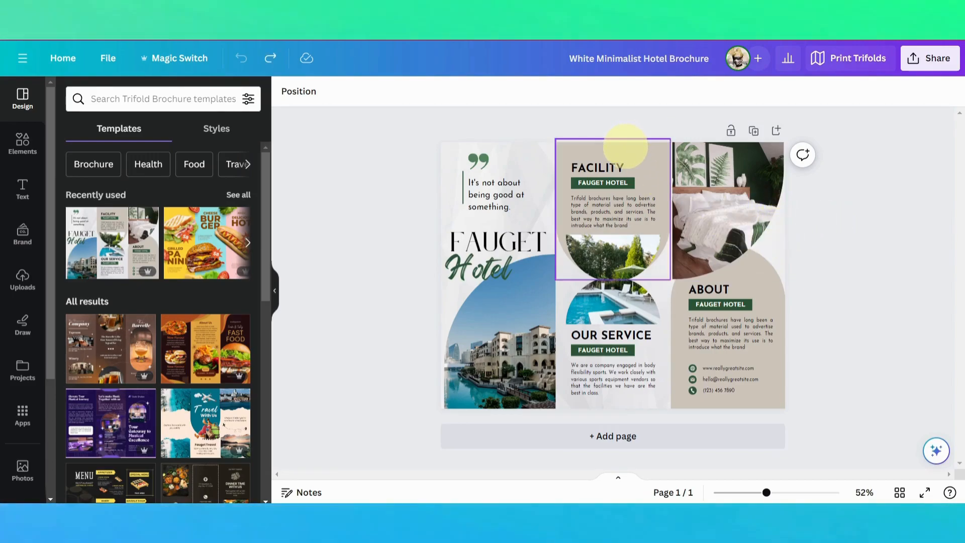
# - Recolor the shape behind the FACILITY section with the custom light blue #AFCCDD
pyautogui.click(624, 146)
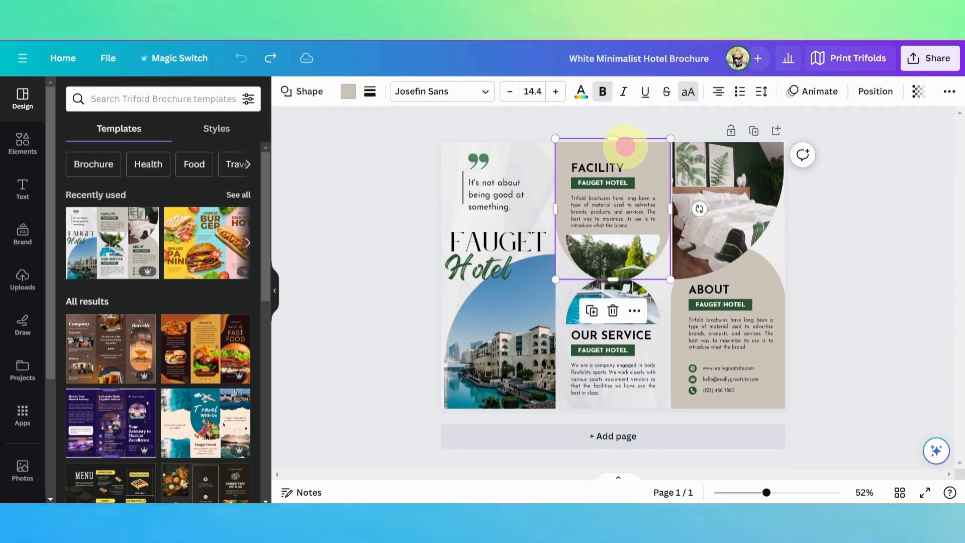
pyautogui.click(348, 92)
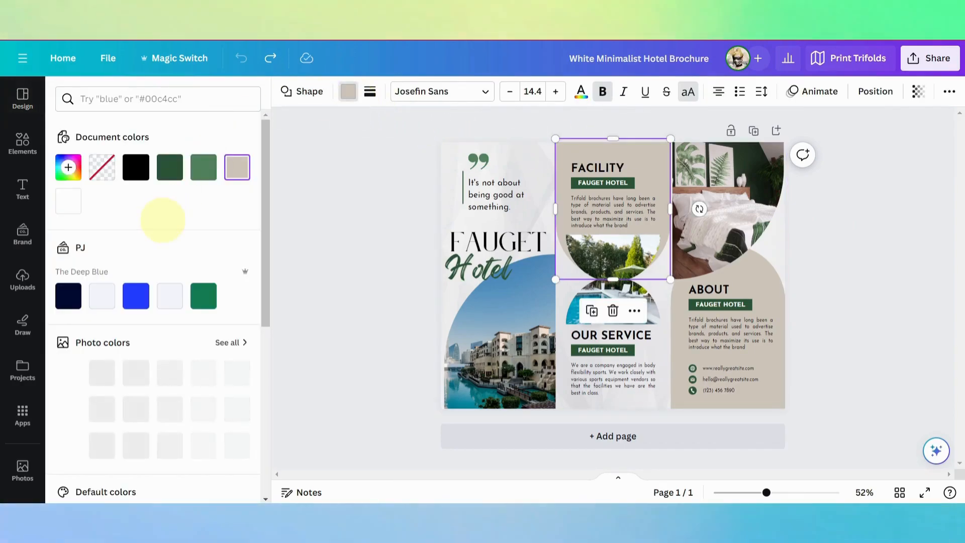
pyautogui.click(68, 168)
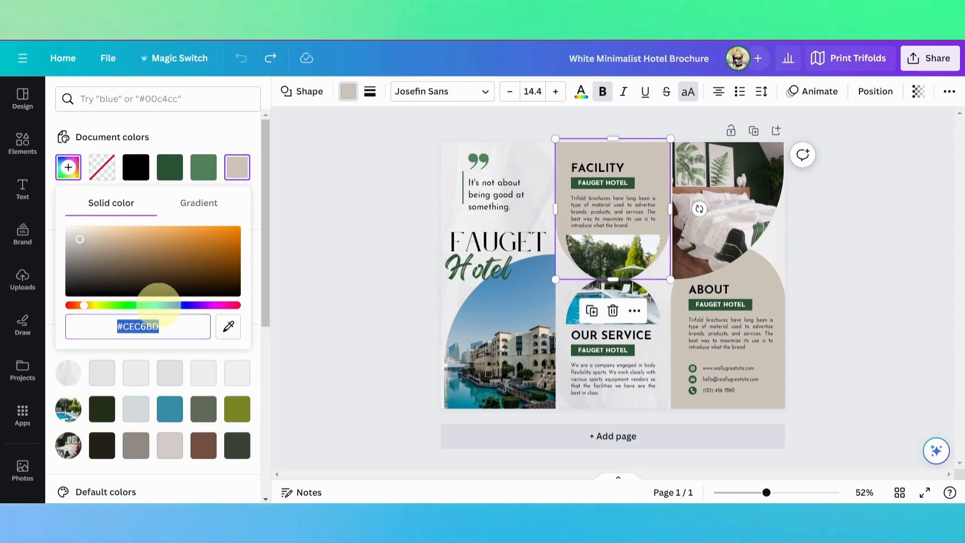
pyautogui.moveTo(173, 305)
pyautogui.mouseDown()
pyautogui.moveTo(146, 305)
pyautogui.moveTo(162, 306)
pyautogui.mouseUp()
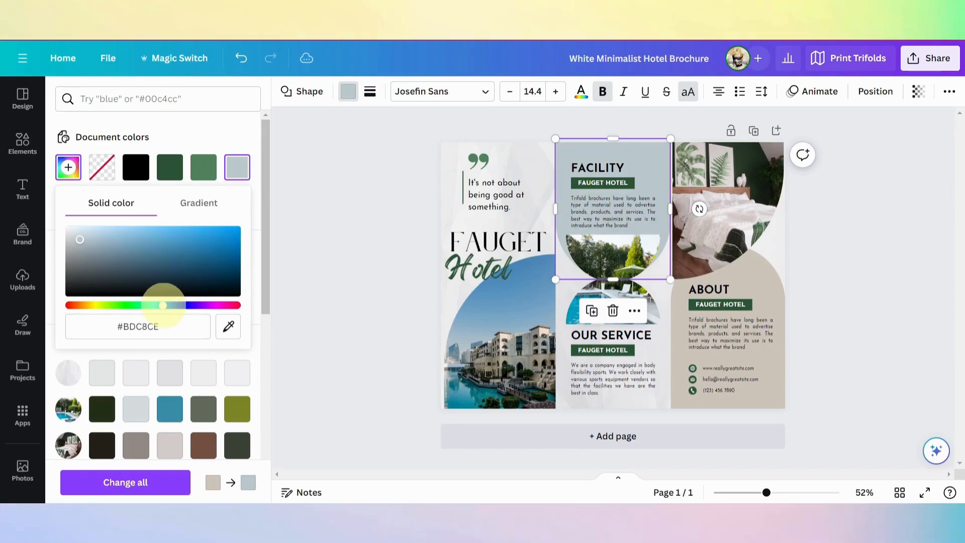
pyautogui.moveTo(97, 252); pyautogui.dragTo(102, 236)
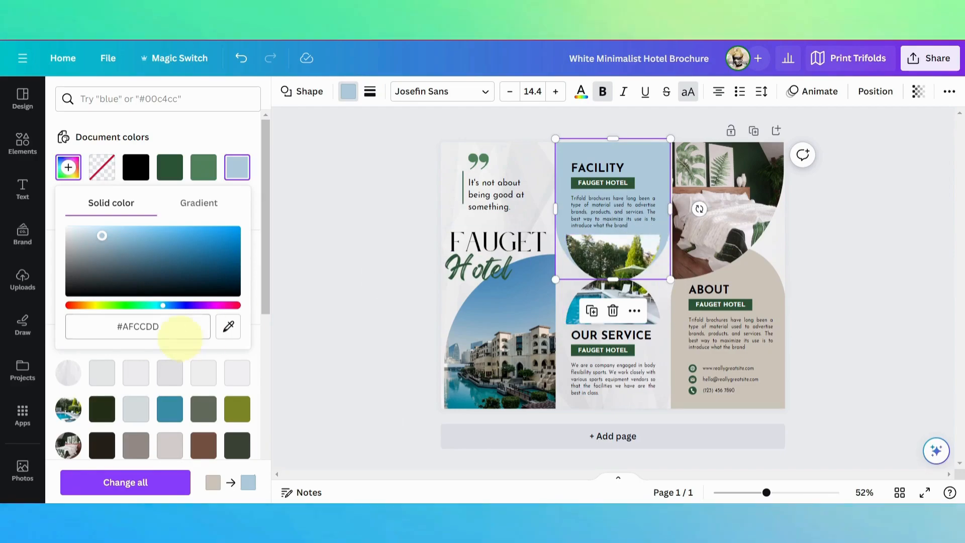
pyautogui.click(161, 327)
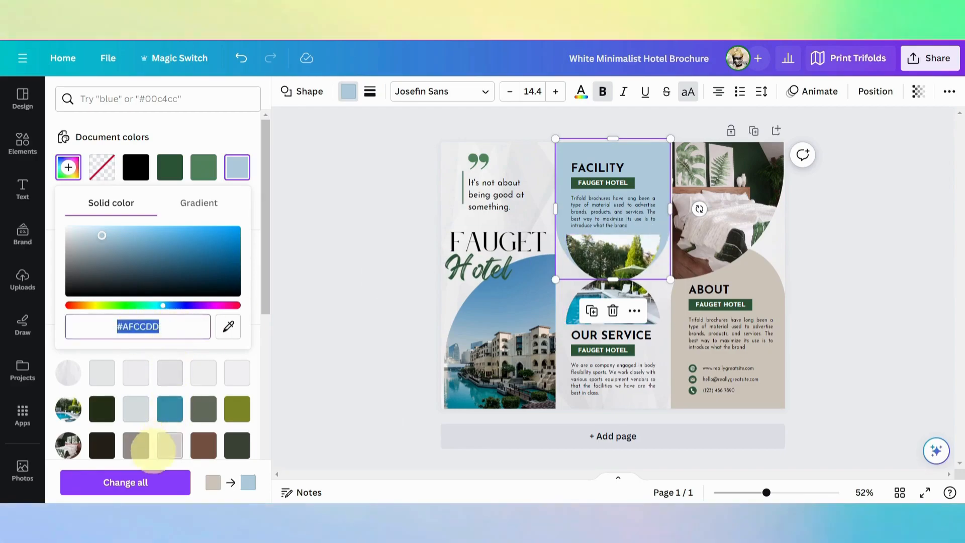
# - Apply the light blue to all elements that share the original beige fill and deselect the shape
pyautogui.click(128, 483)
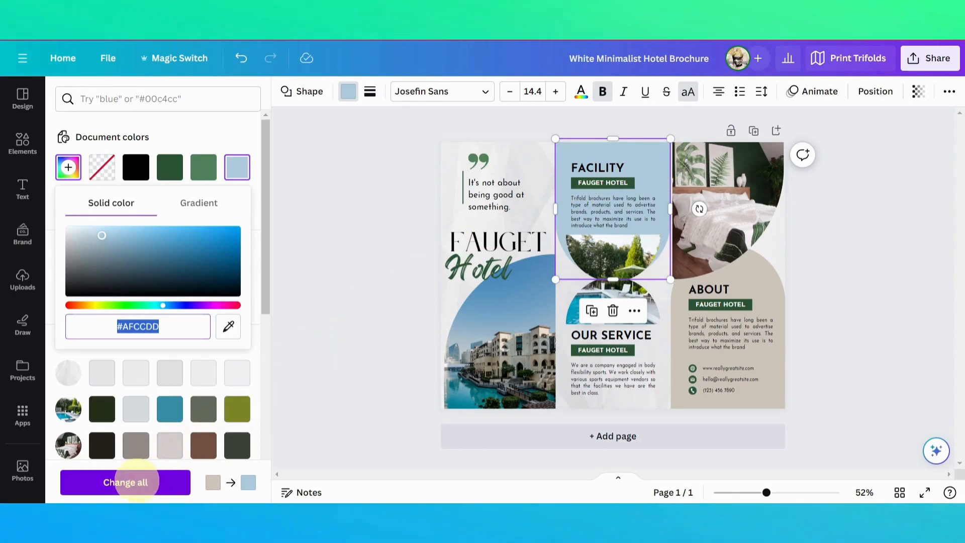
pyautogui.click(126, 482)
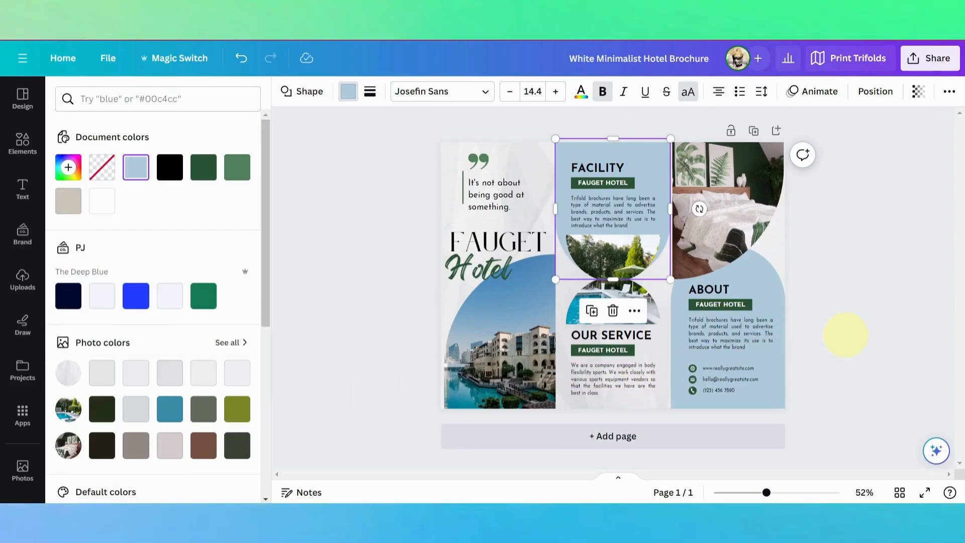
pyautogui.click(845, 334)
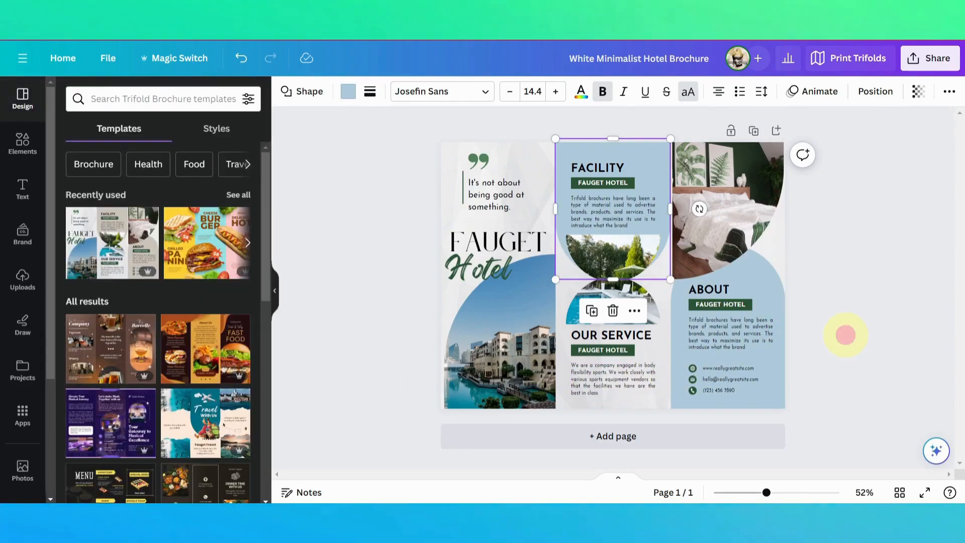
pyautogui.click(846, 335)
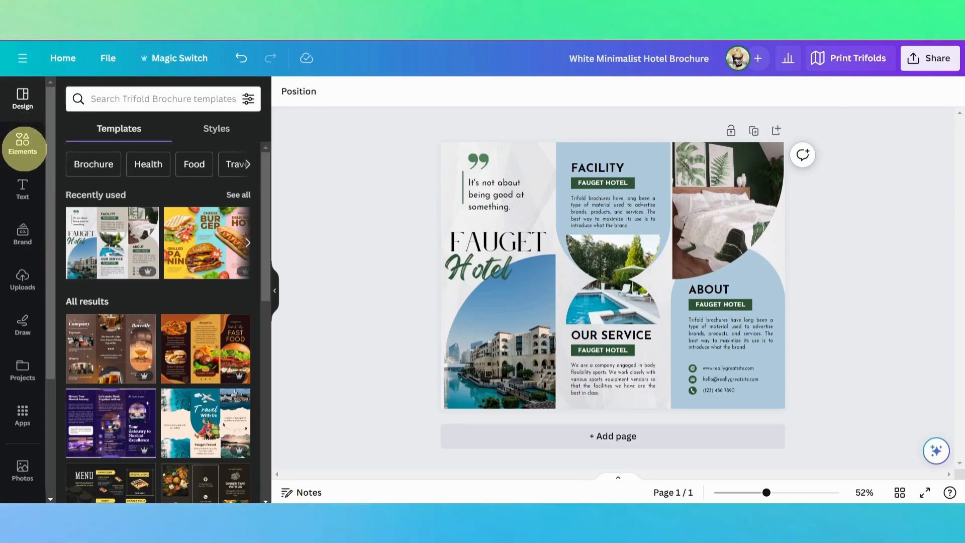
# - Search the elements for "hotel" and browse the photo results
pyautogui.click(23, 144)
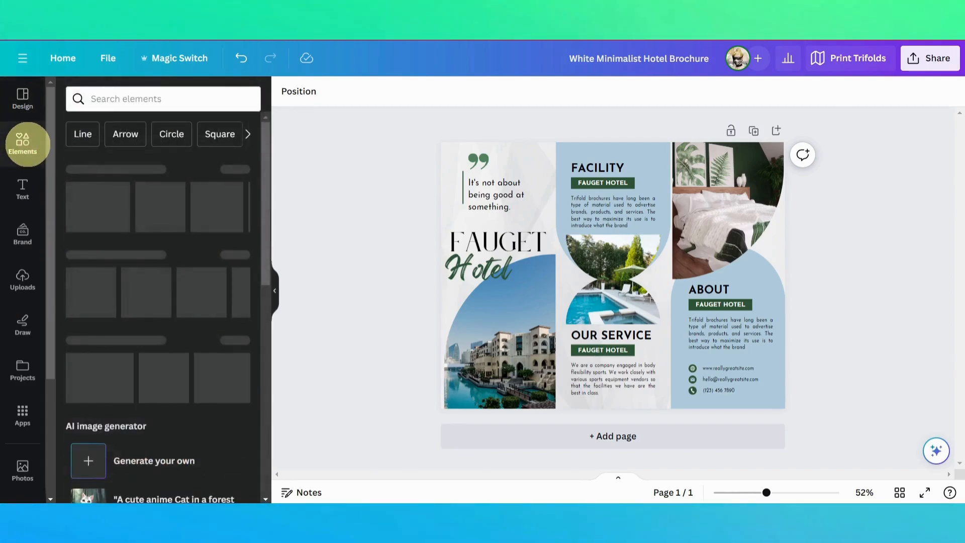
pyautogui.click(145, 100)
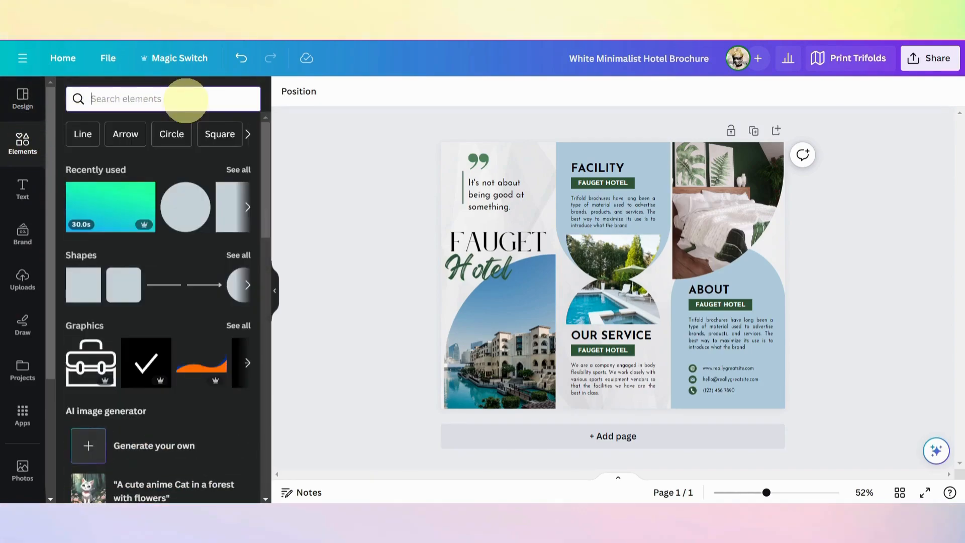
pyautogui.click(186, 101)
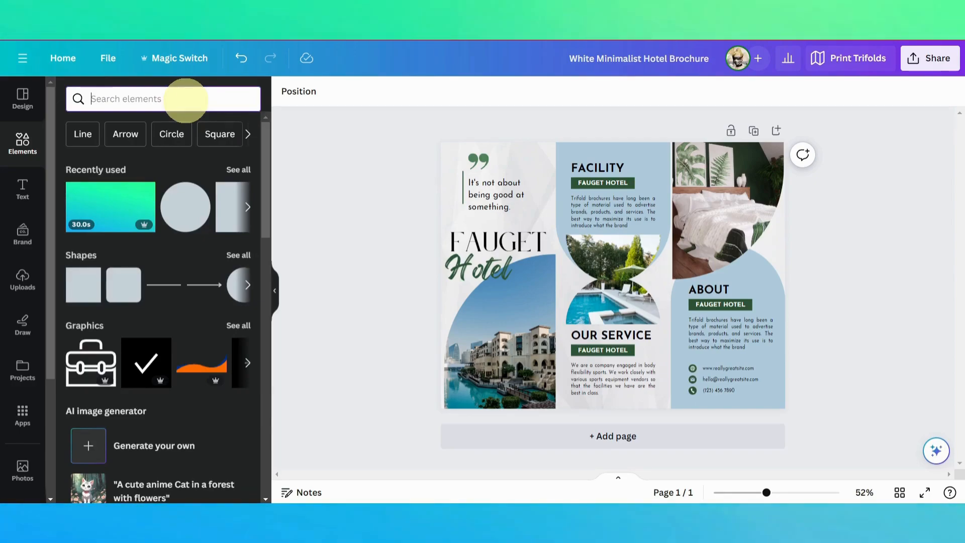
pyautogui.write('hotel')
pyautogui.press('Return')
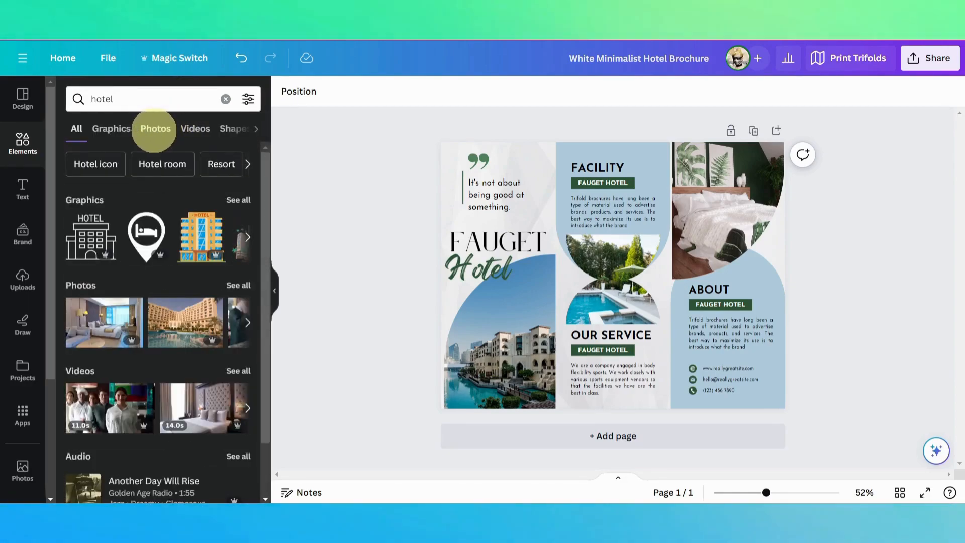
pyautogui.click(162, 132)
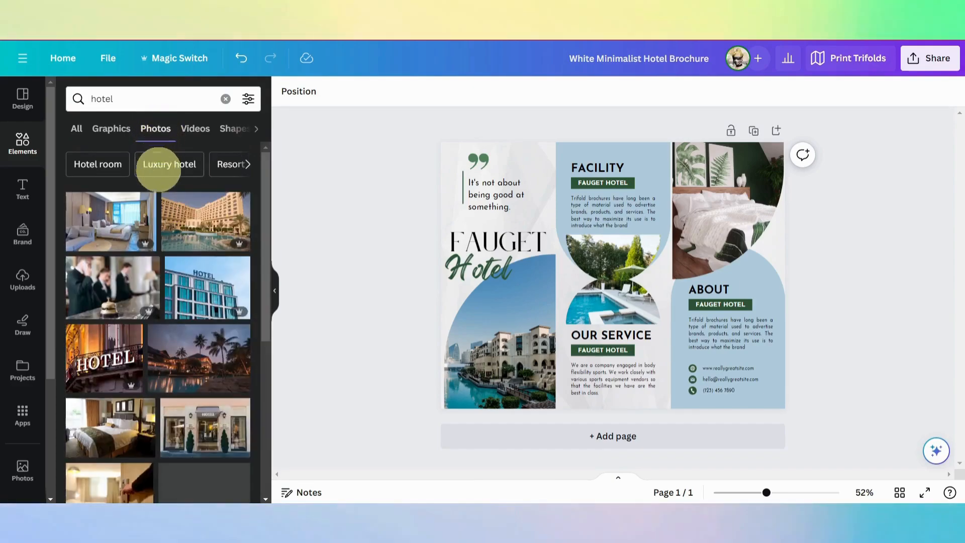
pyautogui.scroll(-5, 206, 287)
pyautogui.scroll(5, 206, 293)
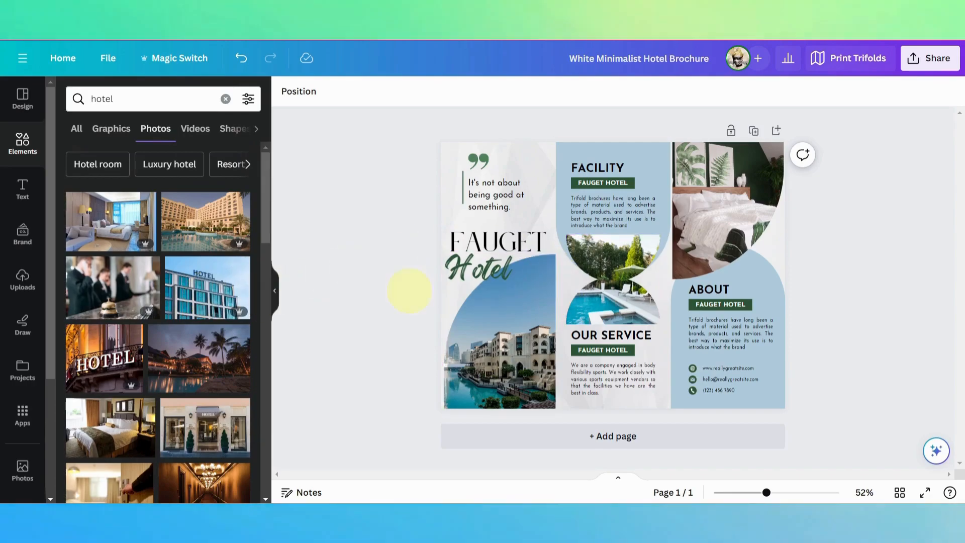
# - Replace the front panel's building photo with the blue HOTEL building photo and shift it right inside its frame
pyautogui.moveTo(210, 294); pyautogui.dragTo(525, 323)
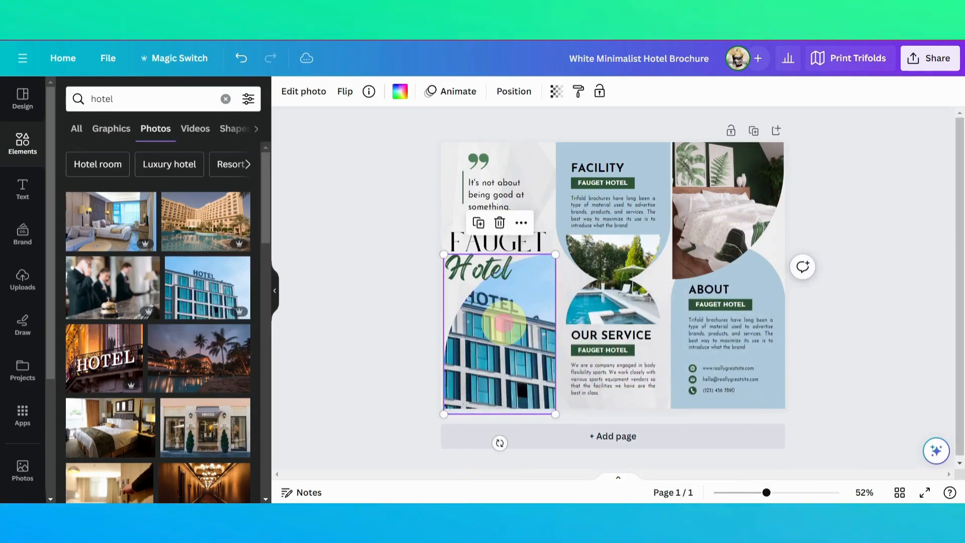
pyautogui.doubleClick(502, 325)
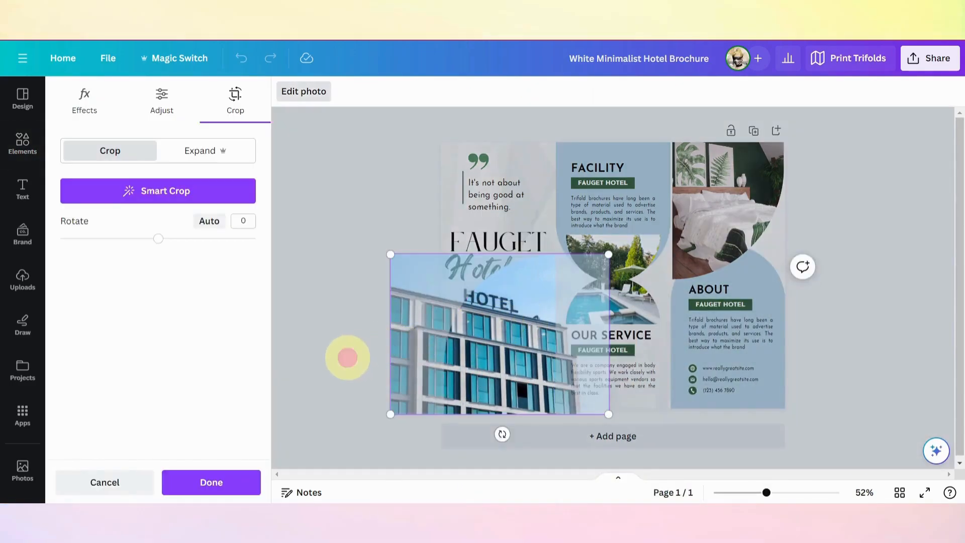
pyautogui.click(348, 357)
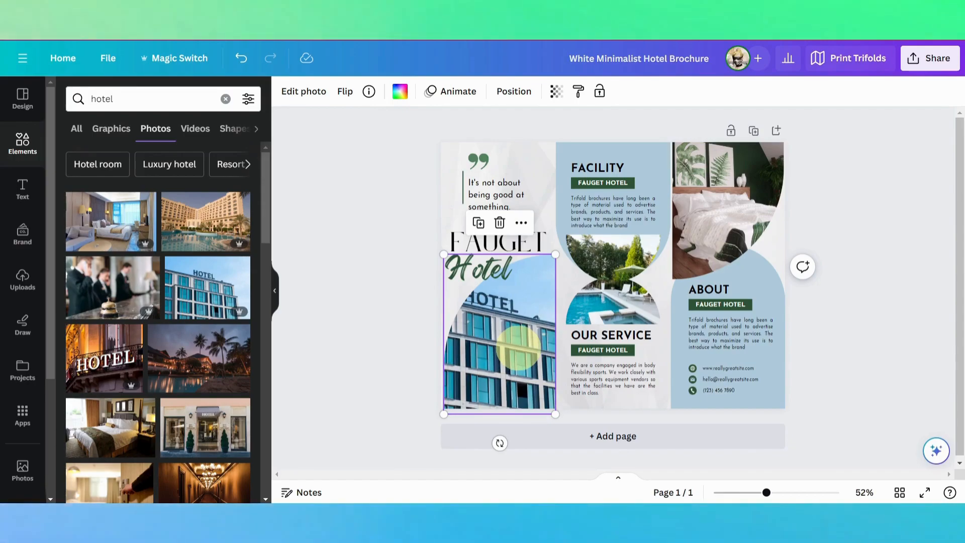
pyautogui.doubleClick(518, 347)
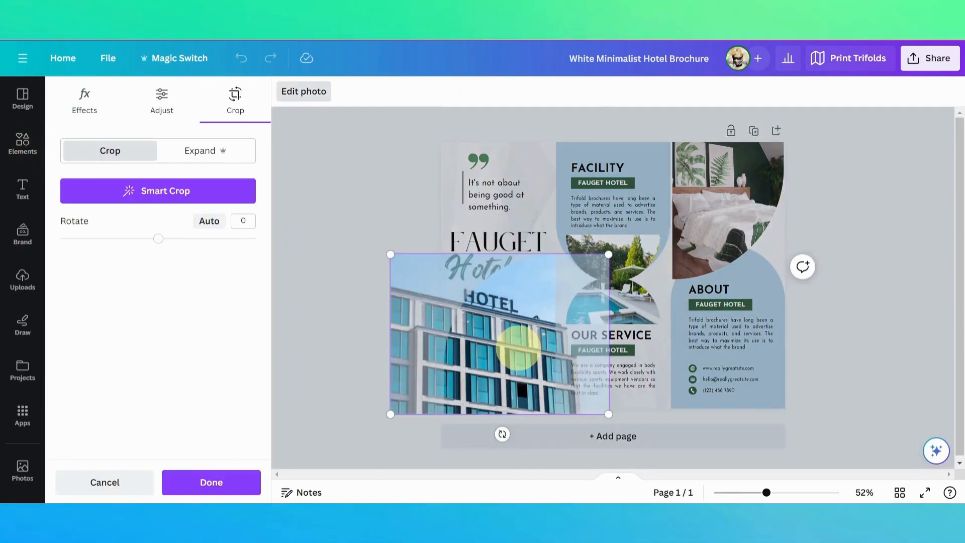
pyautogui.moveTo(492, 340); pyautogui.dragTo(518, 316)
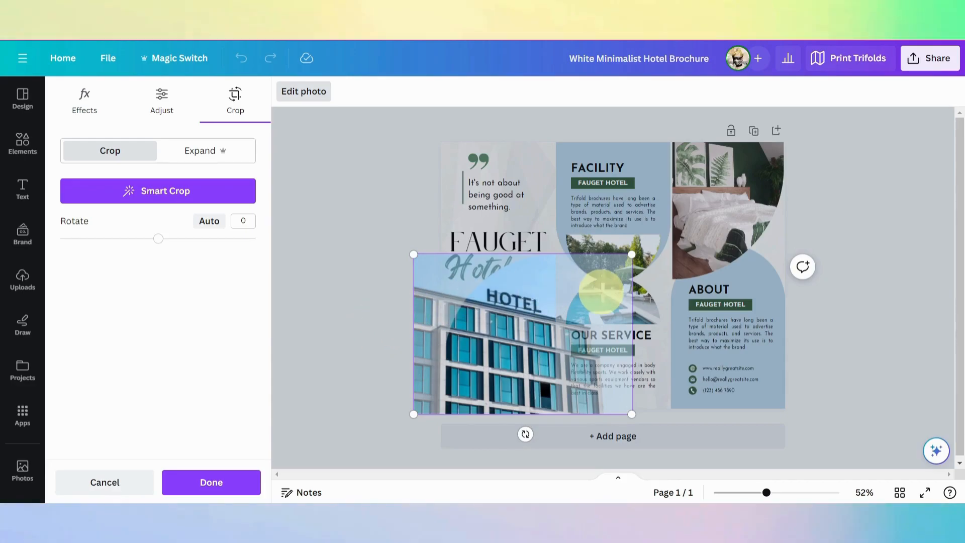
pyautogui.moveTo(632, 254)
pyautogui.mouseDown()
pyautogui.moveTo(684, 211)
pyautogui.moveTo(632, 253)
pyautogui.moveTo(628, 270)
pyautogui.mouseUp()
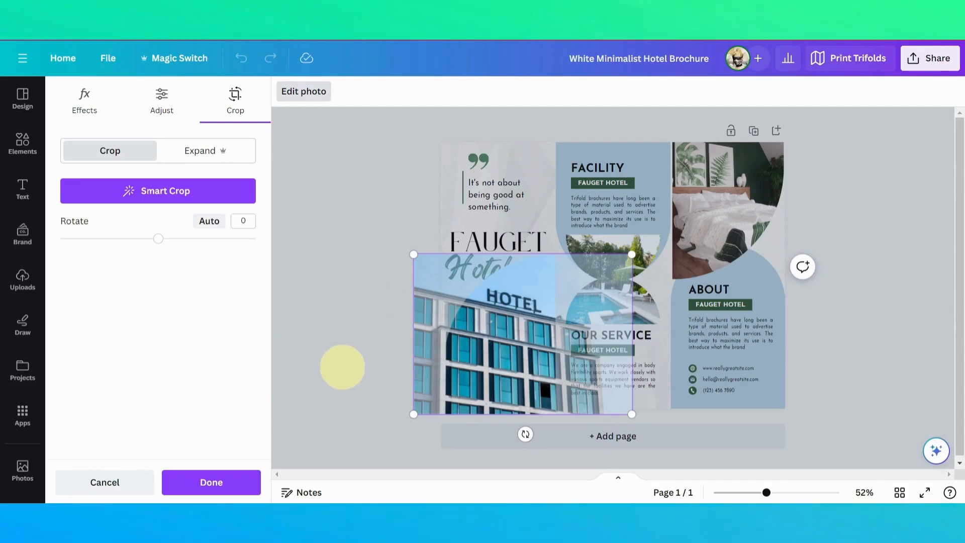
pyautogui.click(216, 482)
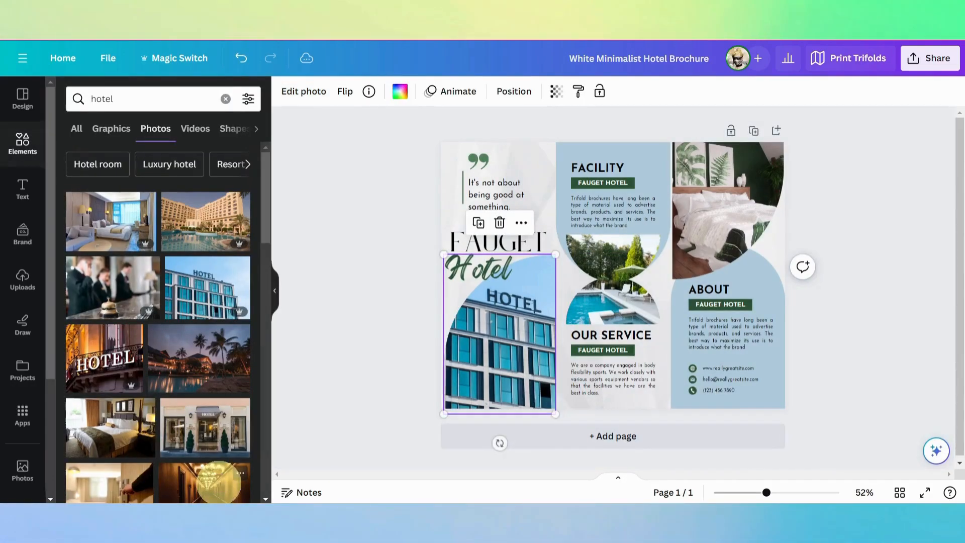
# - Replace the middle panel's pool photo with the blue-curtained hotel room photo and the bedroom photo above ABOUT with the poolside dining table photo
pyautogui.click(306, 323)
pyautogui.moveTo(125, 221); pyautogui.dragTo(626, 282)
pyautogui.click(294, 335)
pyautogui.scroll(-5, 201, 302)
pyautogui.moveTo(203, 280); pyautogui.dragTo(727, 201)
pyautogui.click(352, 91)
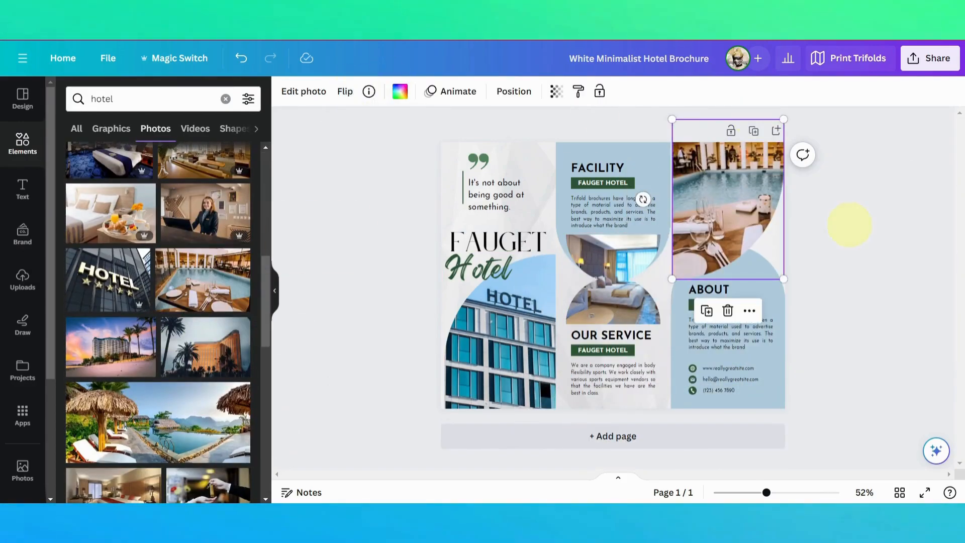
pyautogui.doubleClick(743, 204)
pyautogui.click(905, 276)
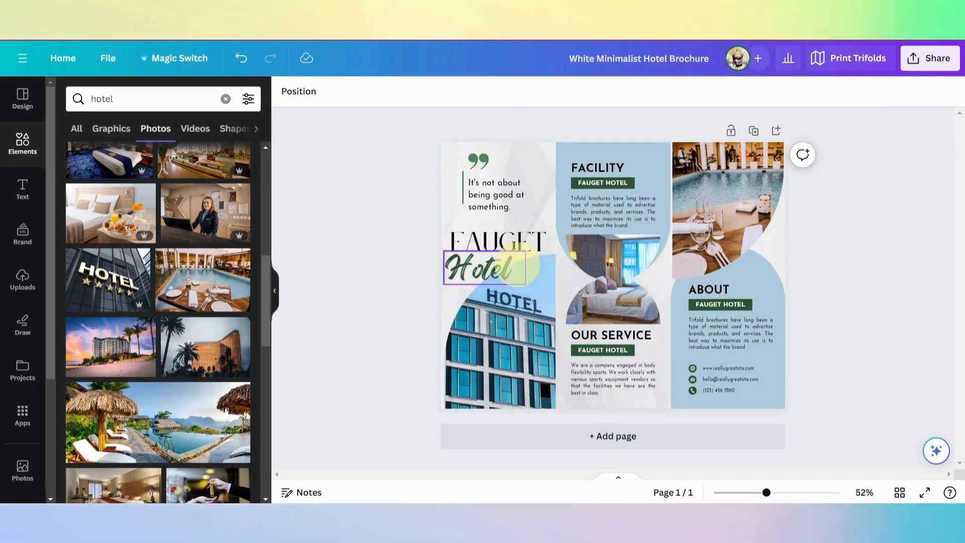
# - Recolor the script word "Hotel" on the front panel with the custom dark blue #1D5A7D
pyautogui.click(477, 269)
pyautogui.click(467, 91)
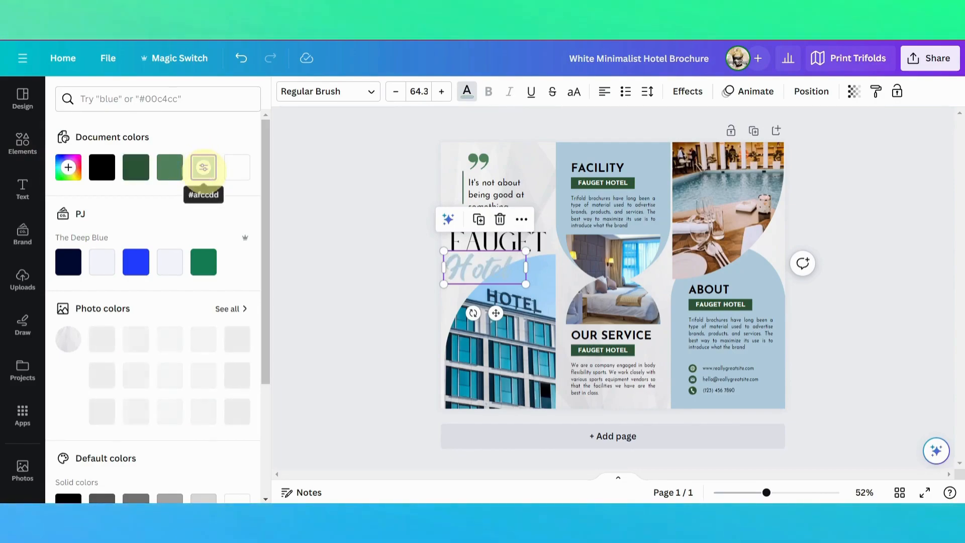
pyautogui.click(68, 167)
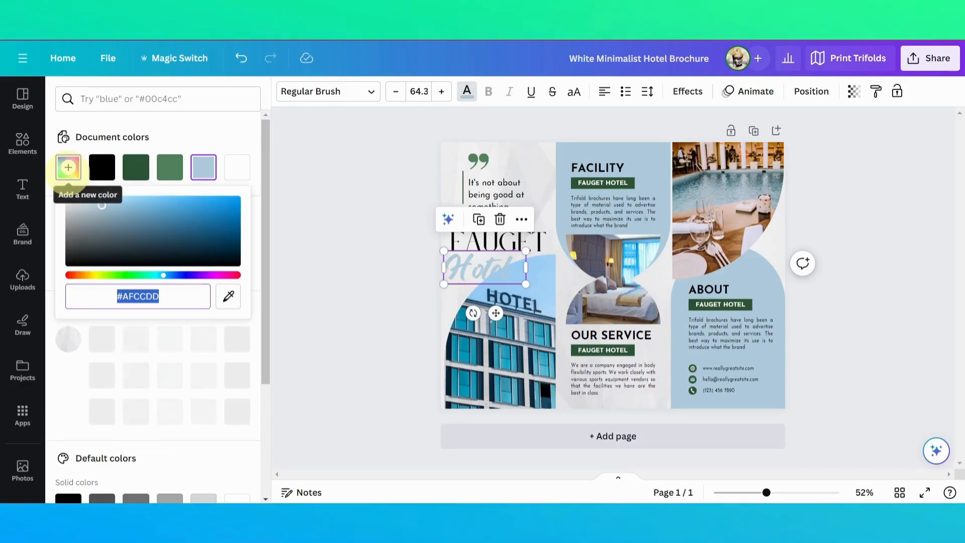
pyautogui.moveTo(102, 205); pyautogui.dragTo(210, 225)
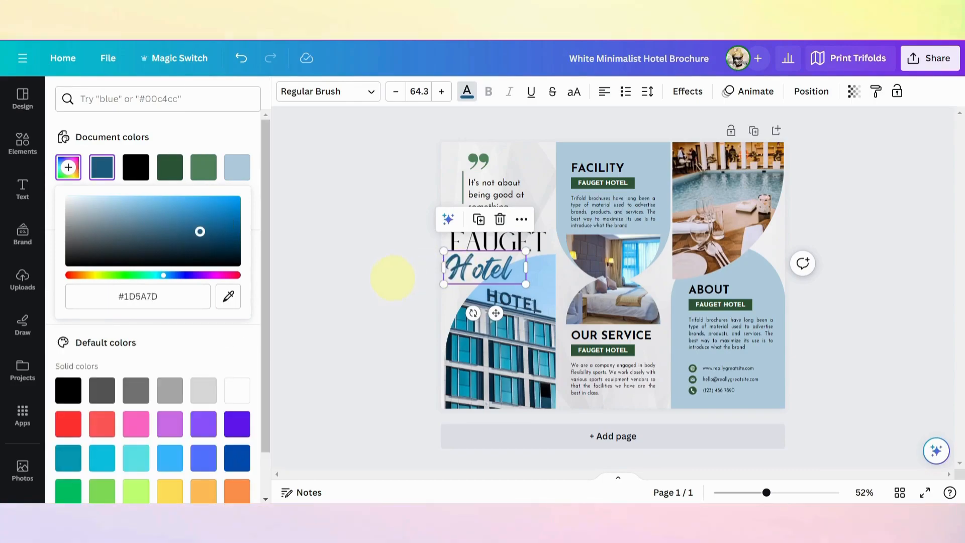
pyautogui.click(356, 293)
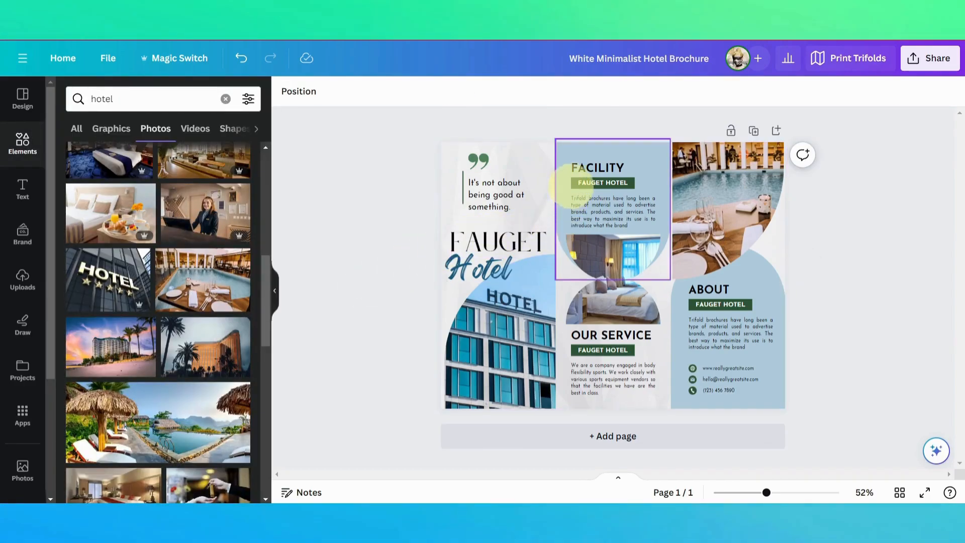
# - Recolor the label bar under FACILITY and all matching dark green elements with the dark blue #1D5A7D
pyautogui.click(577, 183)
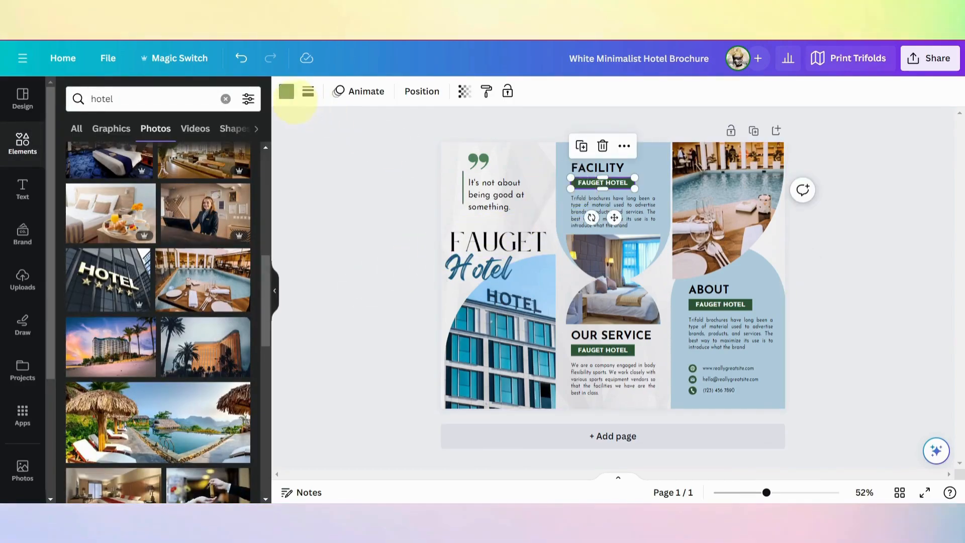
pyautogui.click(289, 92)
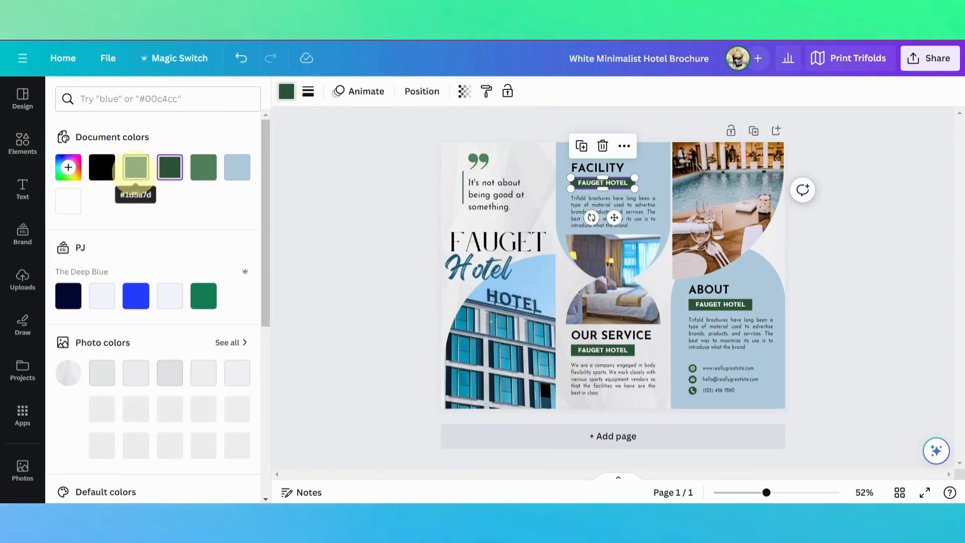
pyautogui.click(134, 171)
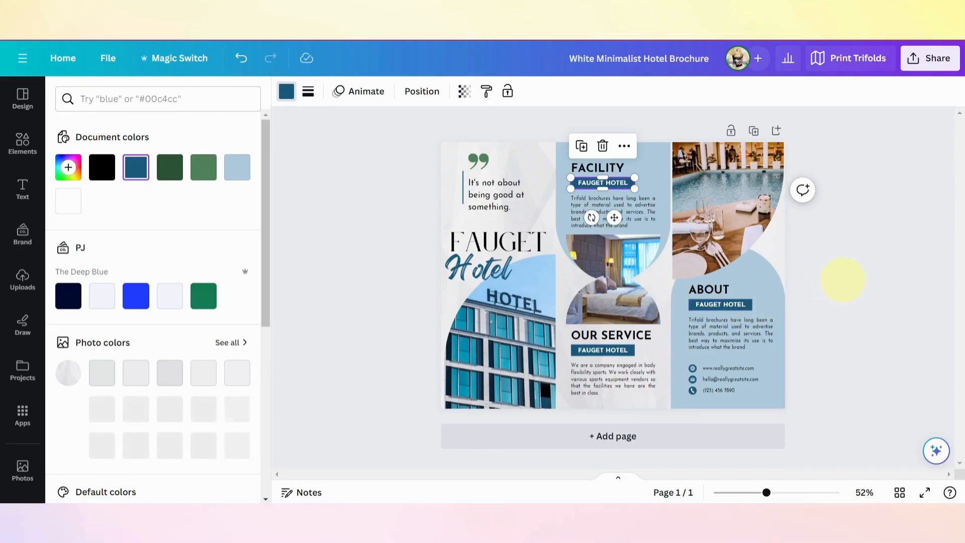
pyautogui.click(375, 232)
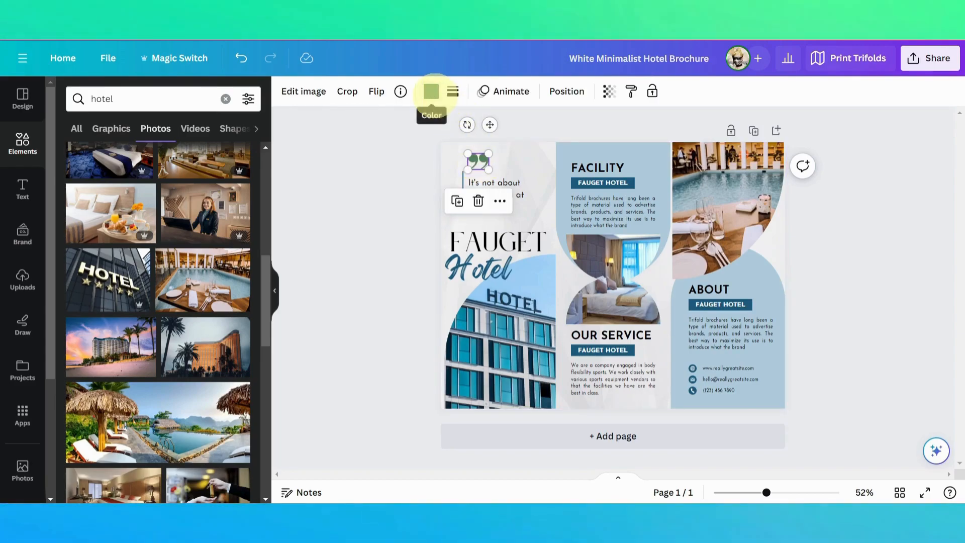
# - Recolor the green quotation mark on the front panel with the light blue #AFCCDD and deselect it
pyautogui.click(431, 91)
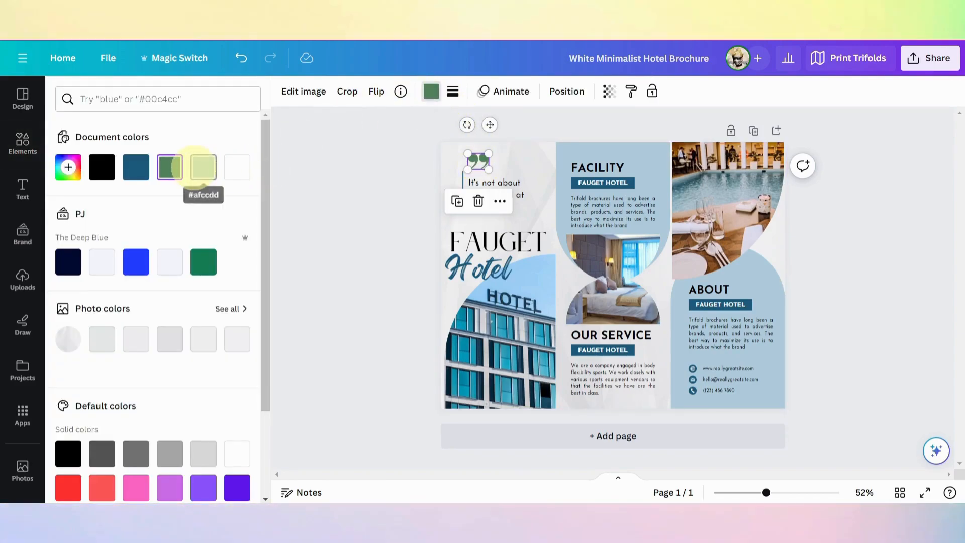
pyautogui.click(204, 167)
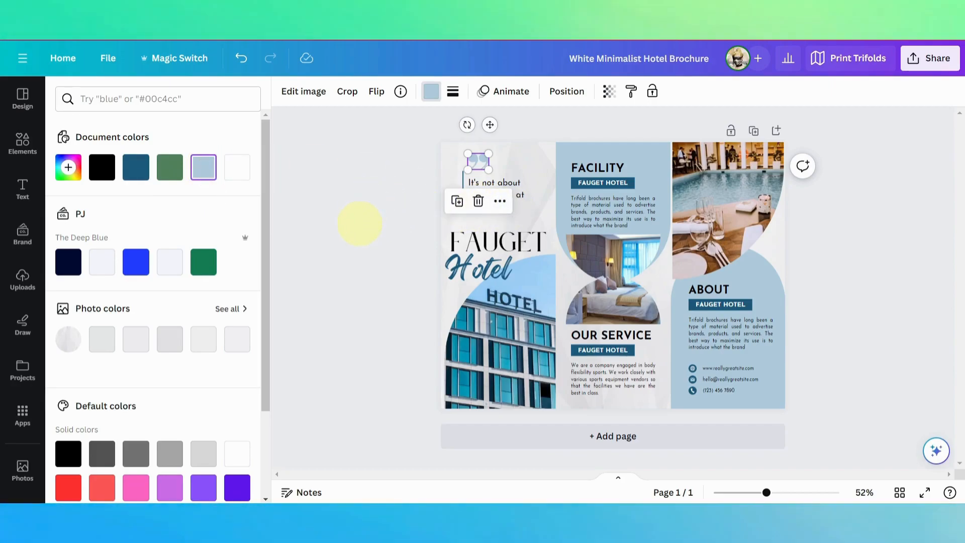
pyautogui.click(360, 223)
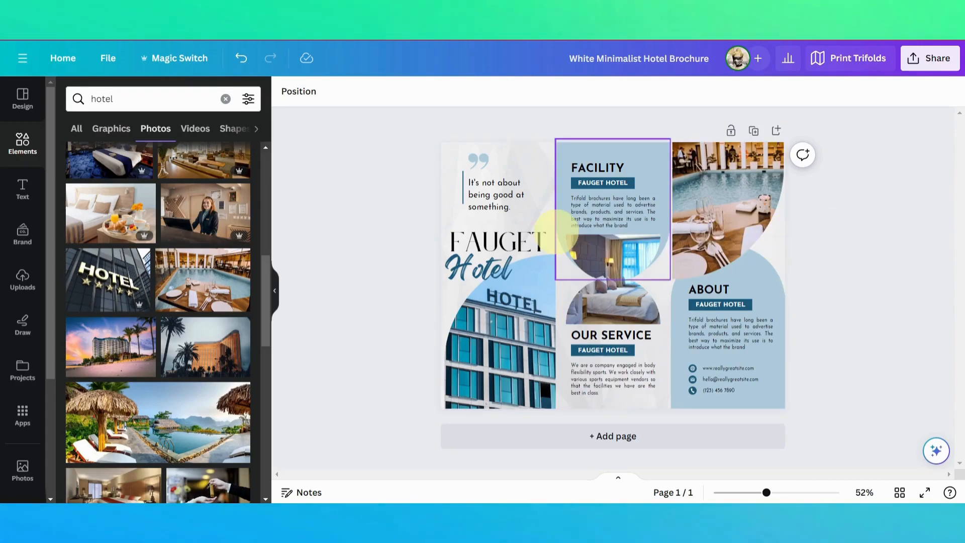
# - Replace the front panel heading "FAUGET" with "SWISS"
pyautogui.doubleClick(532, 241)
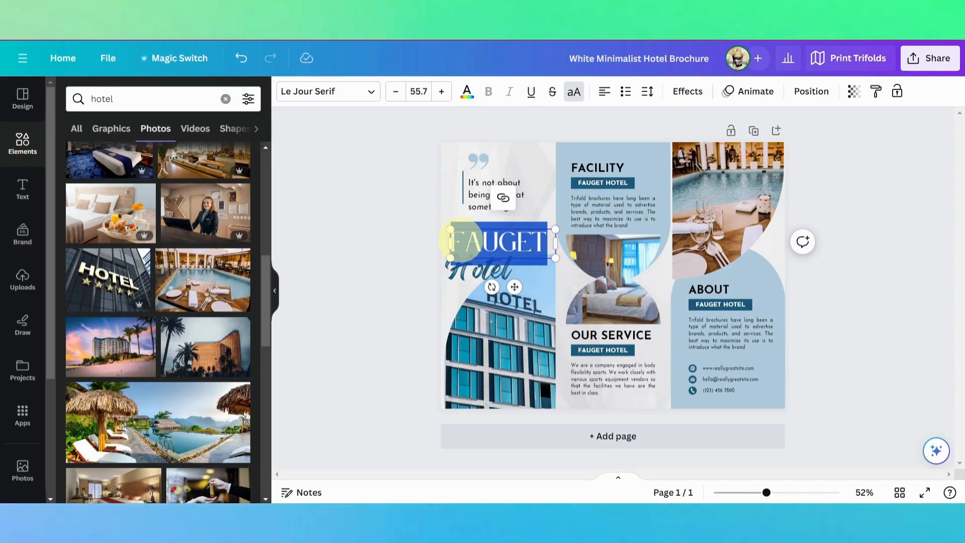
pyautogui.write('SWISS')
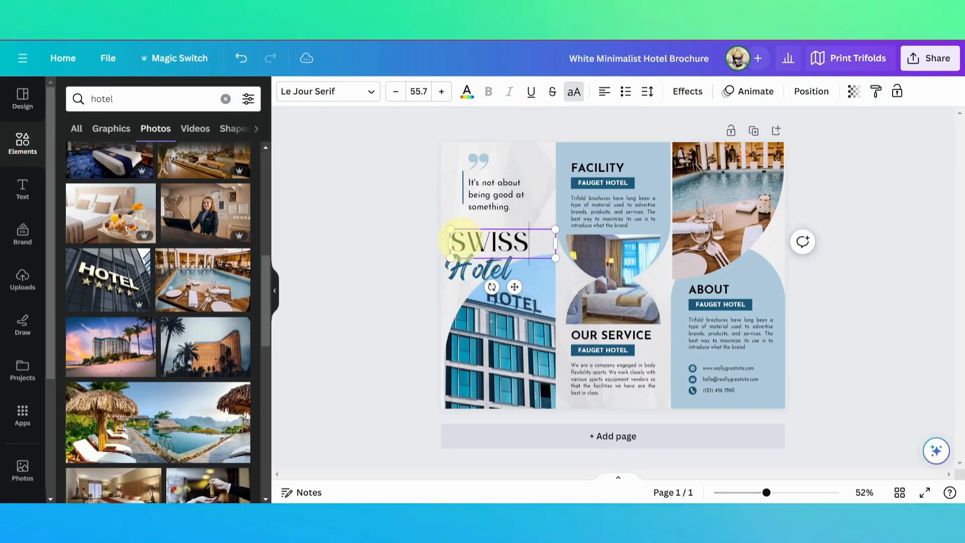
pyautogui.click(398, 280)
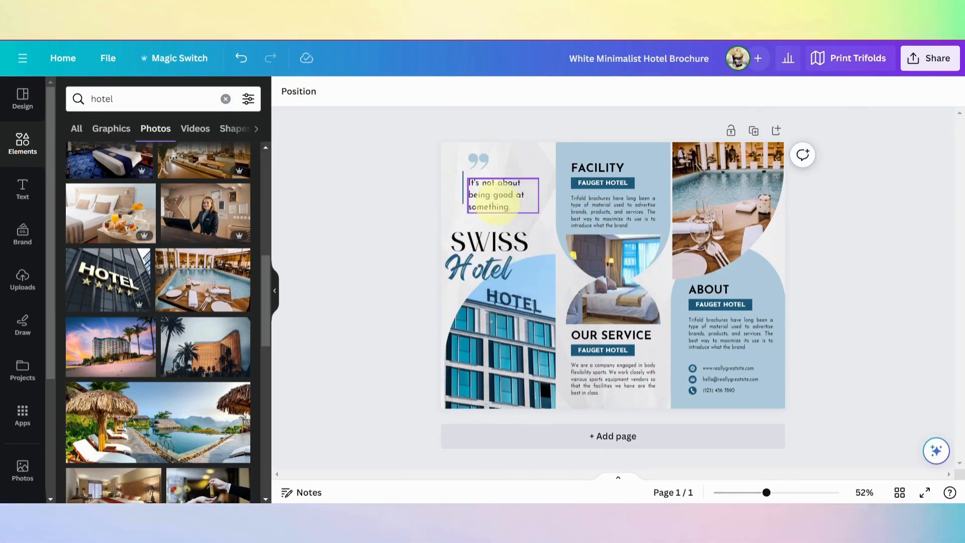
# - Rewrite the quote on the front panel using Magic Write's Sprinkle fairy dust option and deselect the text
pyautogui.click(496, 204)
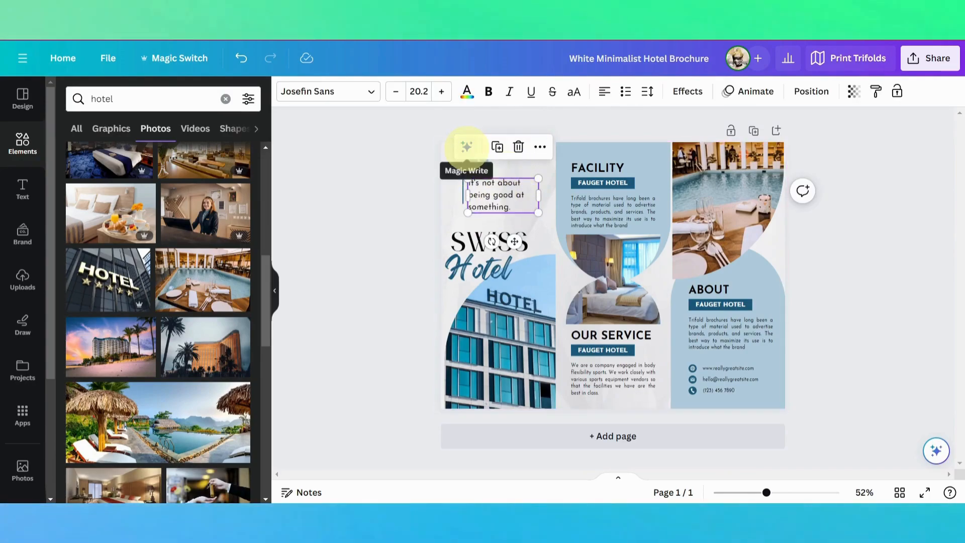
pyautogui.click(466, 146)
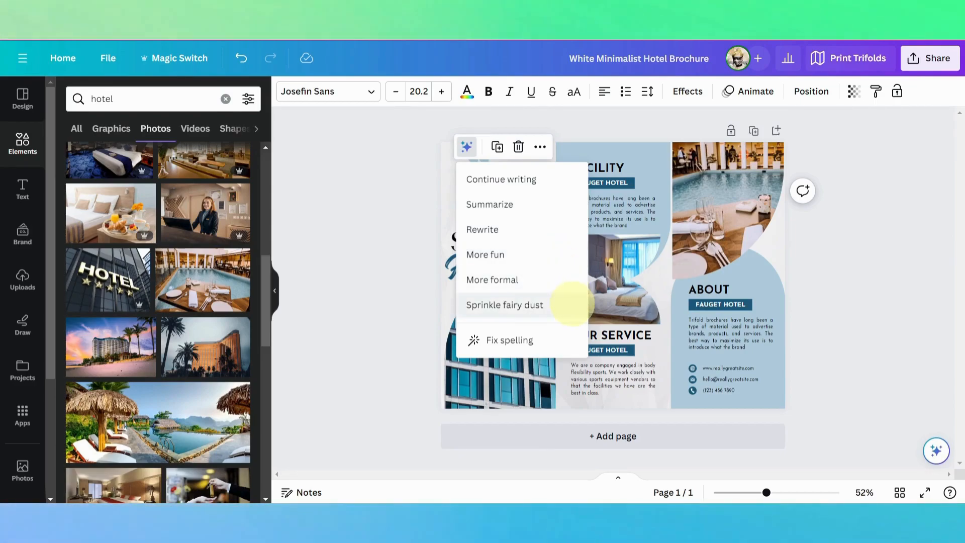
pyautogui.click(505, 305)
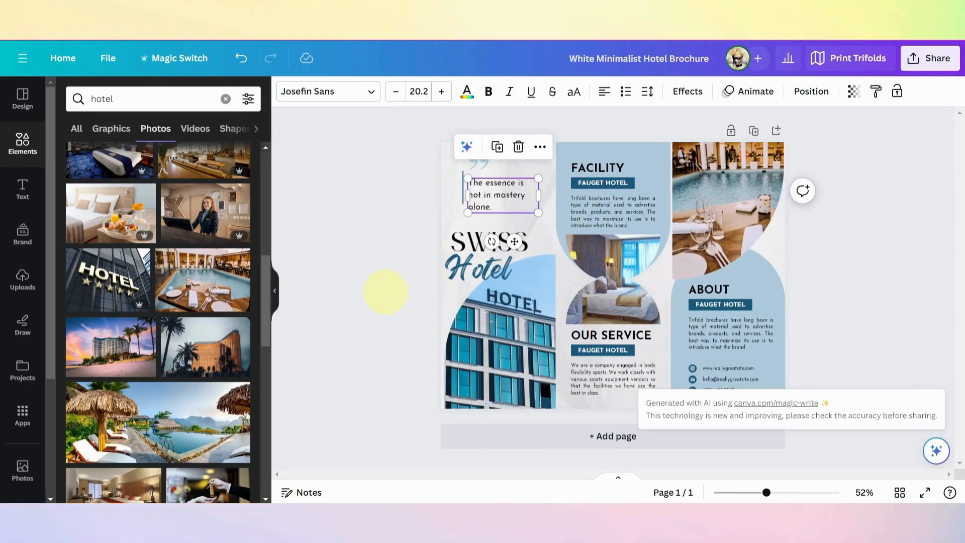
pyautogui.click(385, 291)
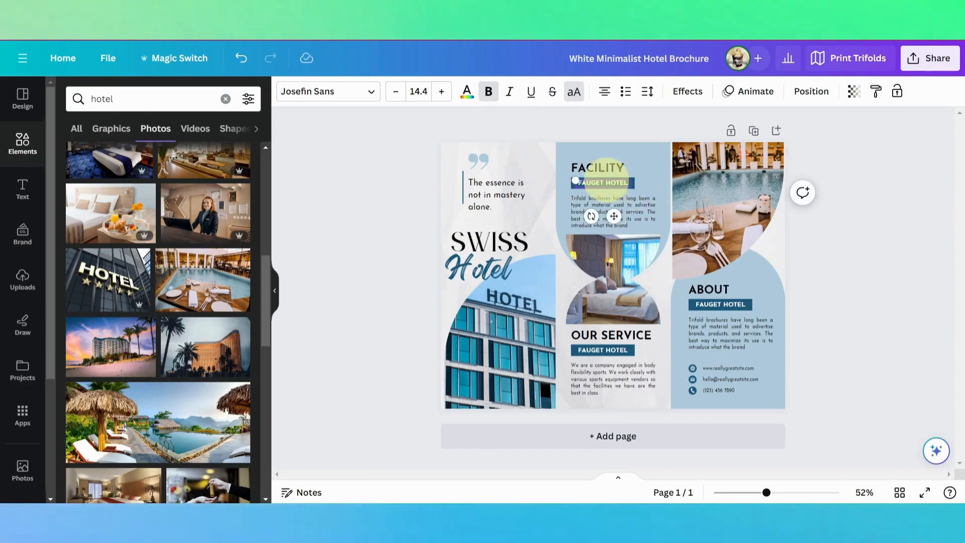
# - Change the label under the FACILITY heading to "SWISS HOTEL"
pyautogui.click(604, 177)
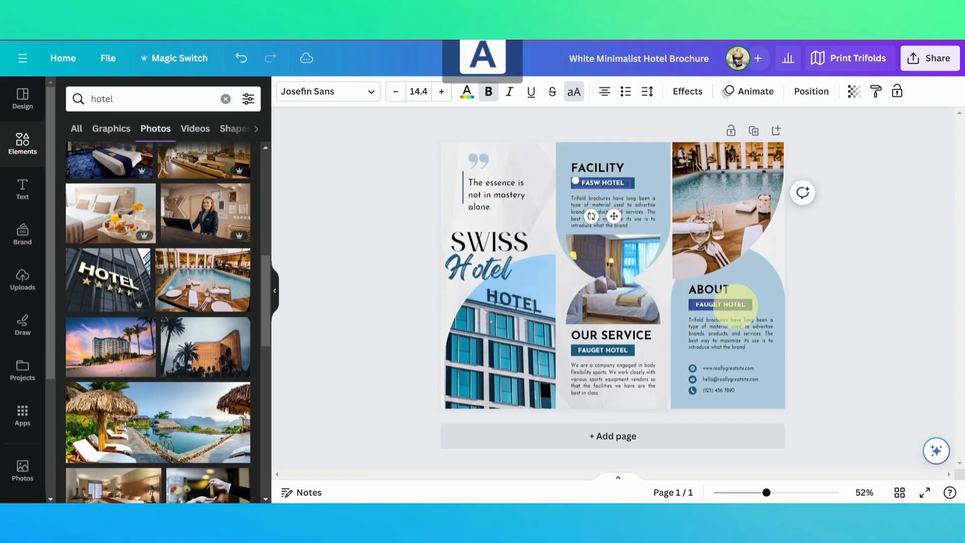
pyautogui.press('BackSpace')
pyautogui.write('SWISS')
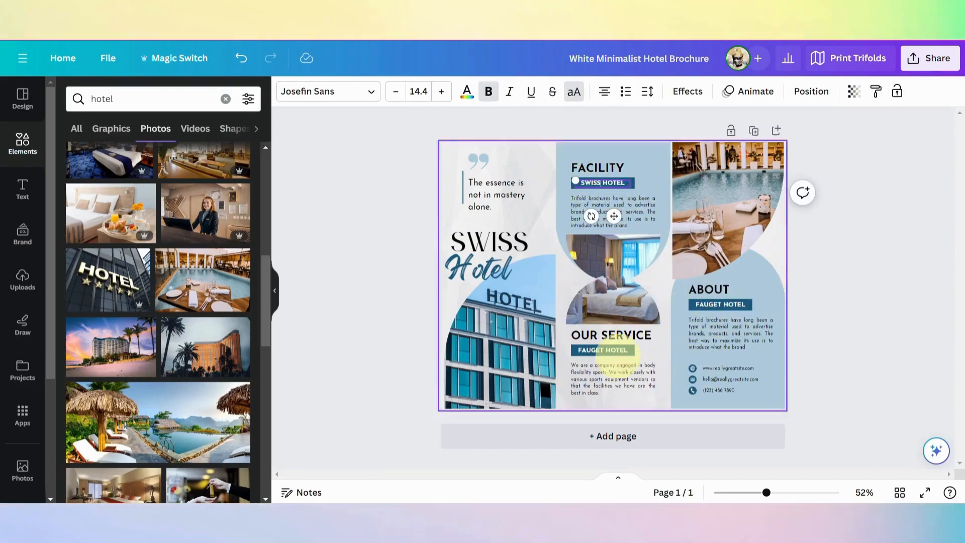
# - Change the labels under the OUR SERVICE and ABOUT headings to "SWISS HOTEL" and deselect the text
pyautogui.click(599, 349)
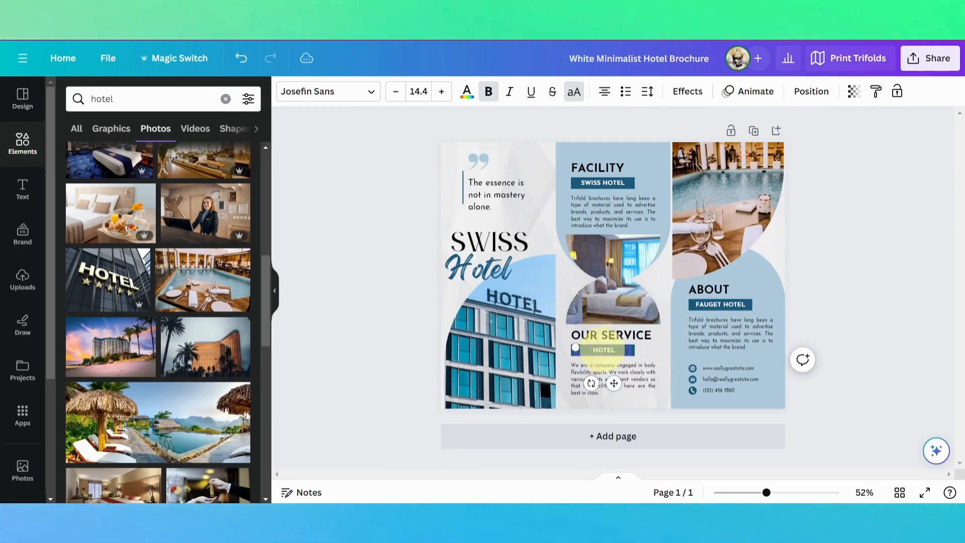
pyautogui.doubleClick(709, 303)
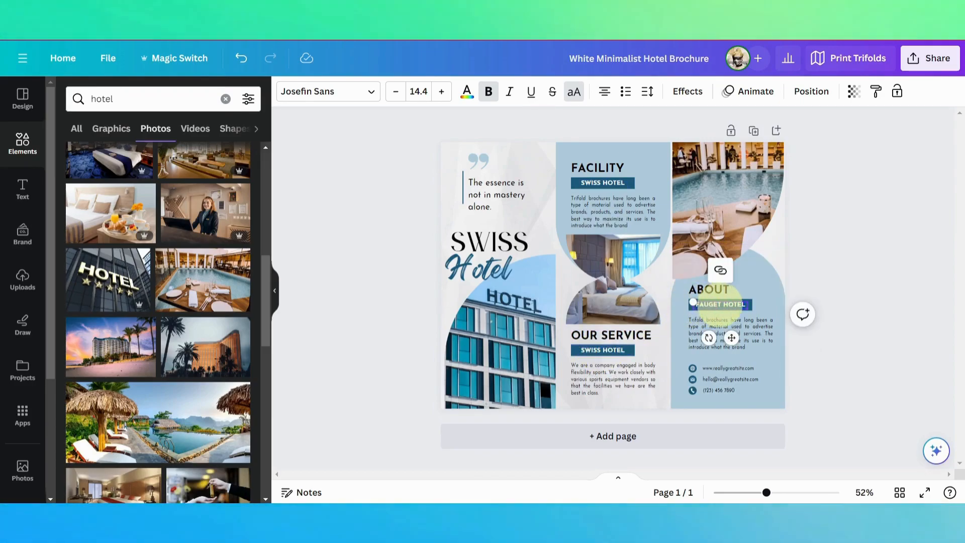
pyautogui.write('SWISS')
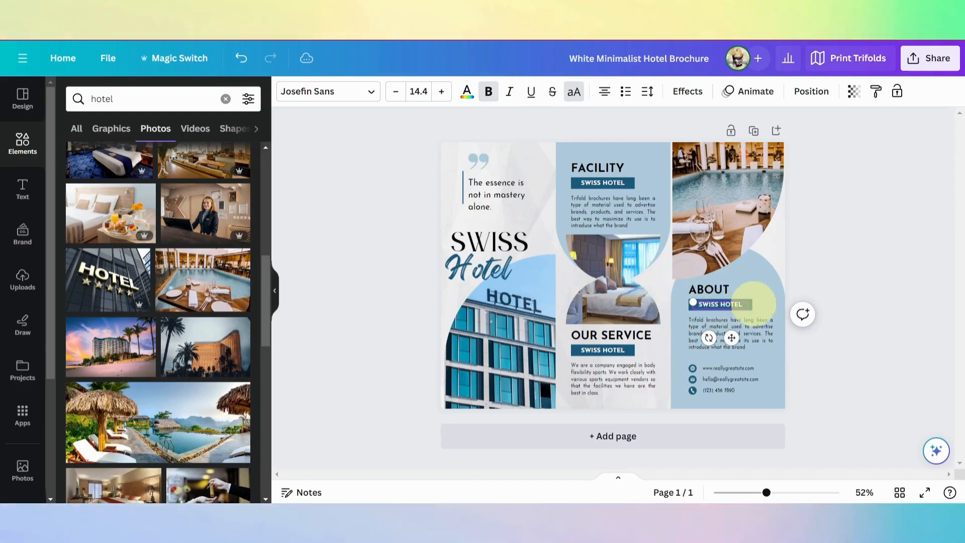
pyautogui.click(840, 263)
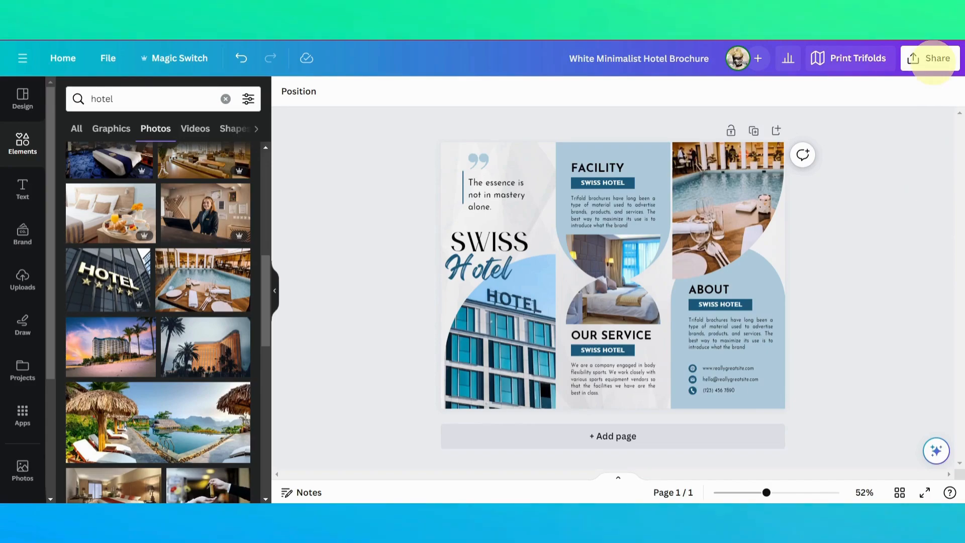
# - Open the download options for the finished brochure
pyautogui.click(934, 59)
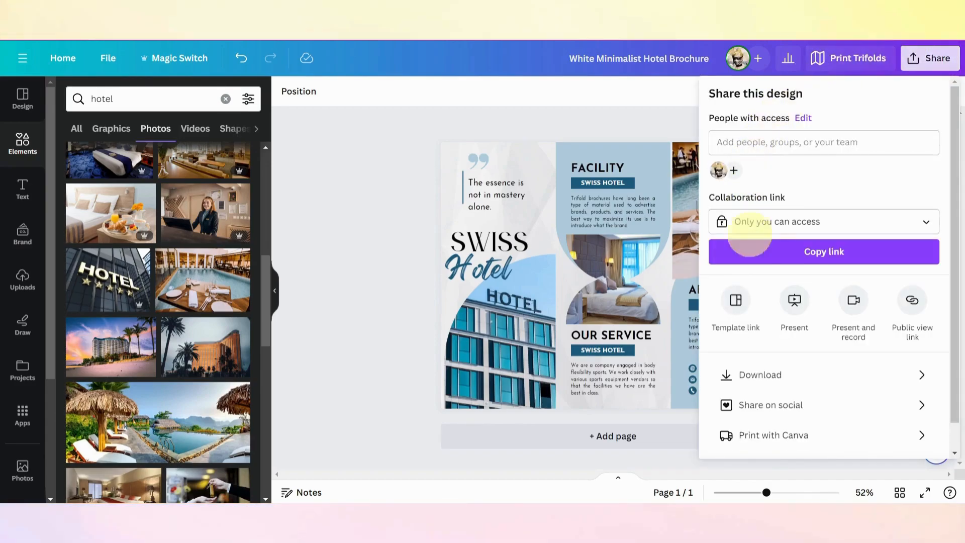
pyautogui.click(845, 374)
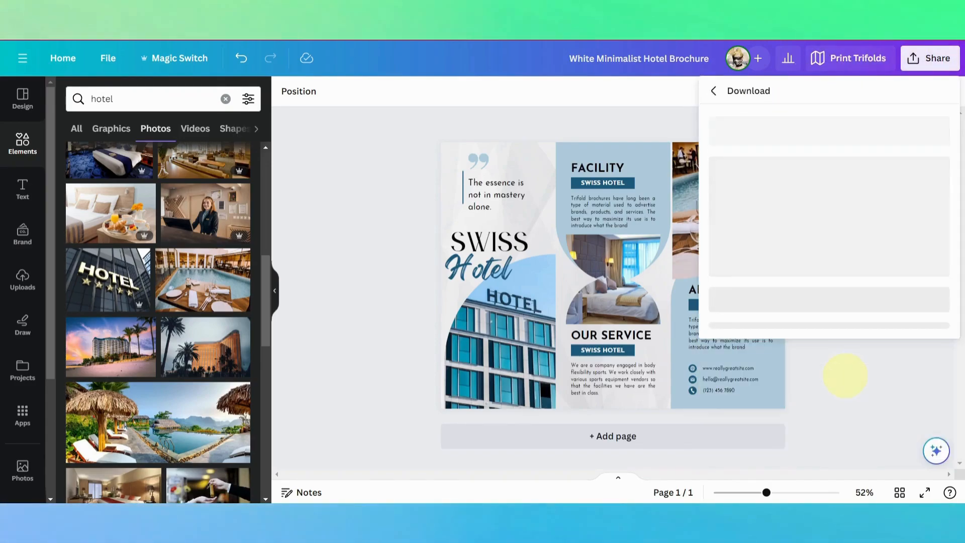